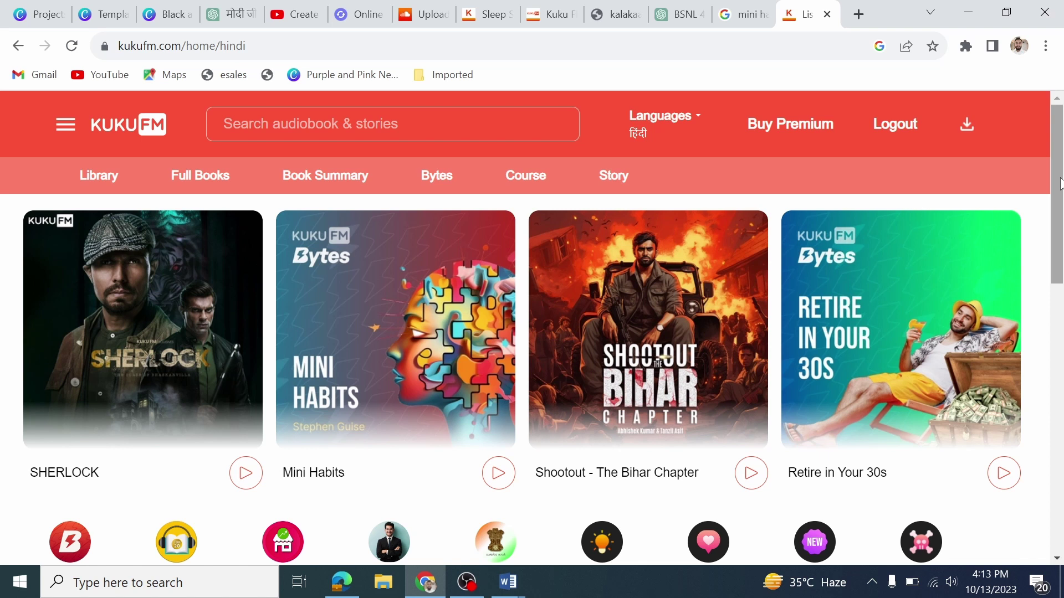
Review the suggested names for the relationship and breakup advice podcast channel in the ChatGPT conversation.
{"action": "left_click", "coordinate": [688, 22]}
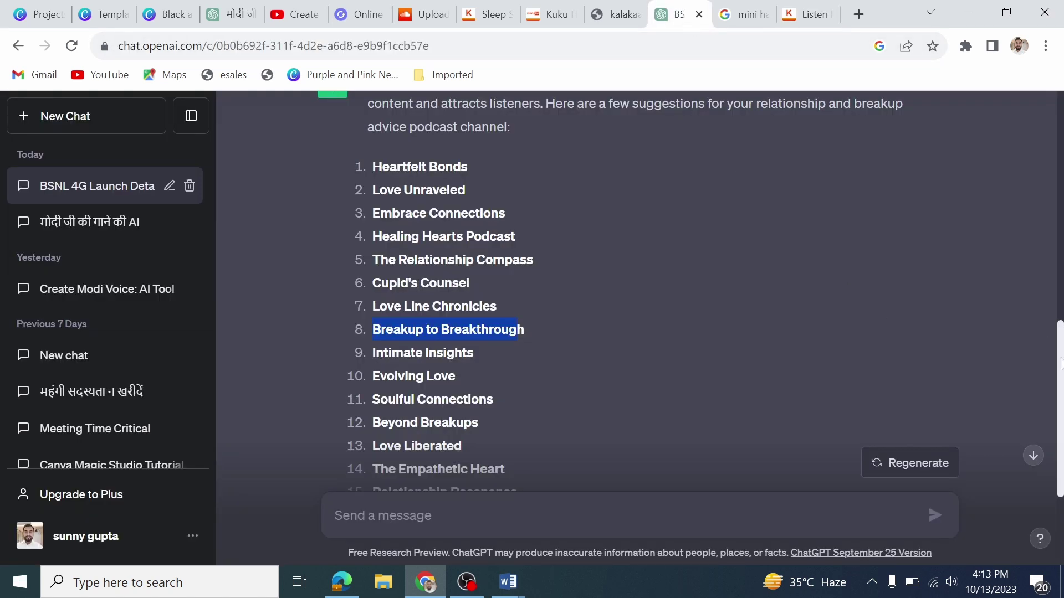
{"action": "scroll", "coordinate": [1061, 330], "scroll_direction": "up", "scroll_amount": 2}
{"action": "left_click_drag", "start_coordinate": [1060, 327], "coordinate": [1059, 304]}
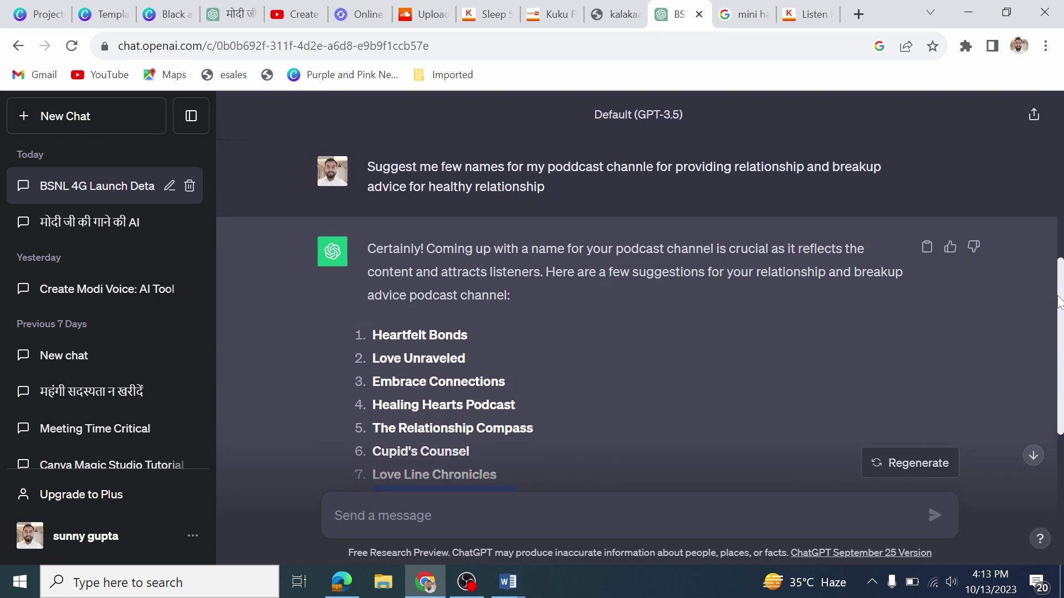
{"action": "left_click_drag", "start_coordinate": [1059, 304], "coordinate": [1061, 356]}
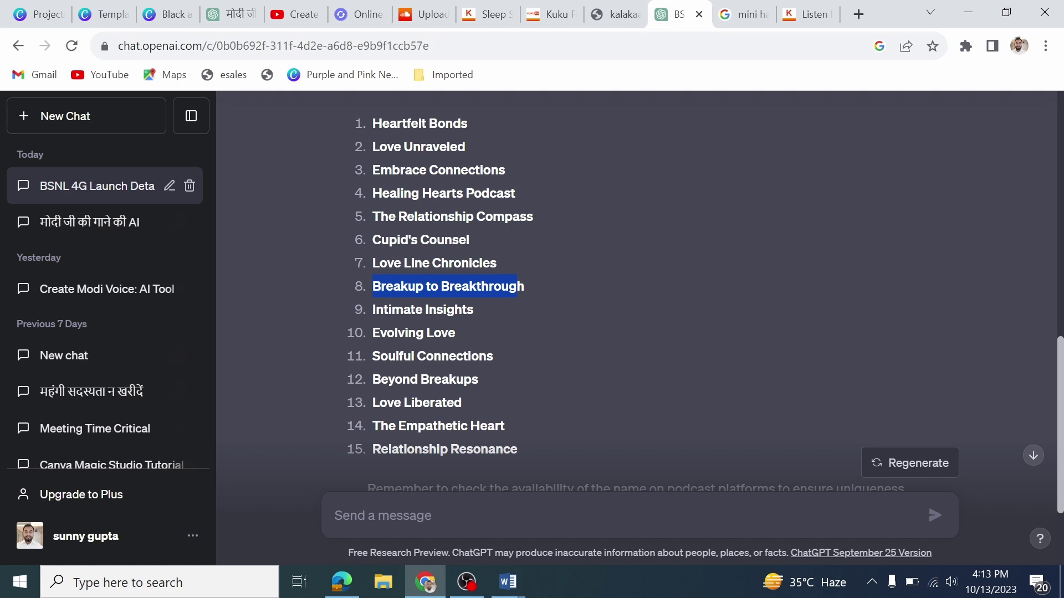
Open the ChatGPT podcast script conversation and review the relationship-specialist prompt and the script-writing expert prompt.
{"action": "left_click", "coordinate": [229, 8]}
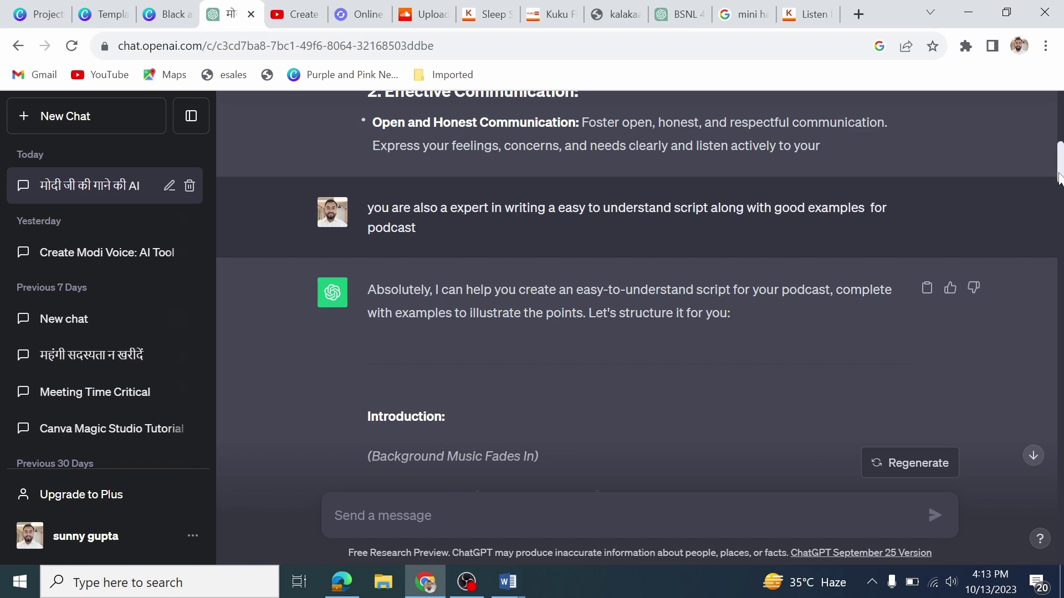
{"action": "left_click_drag", "start_coordinate": [1058, 179], "coordinate": [1060, 130]}
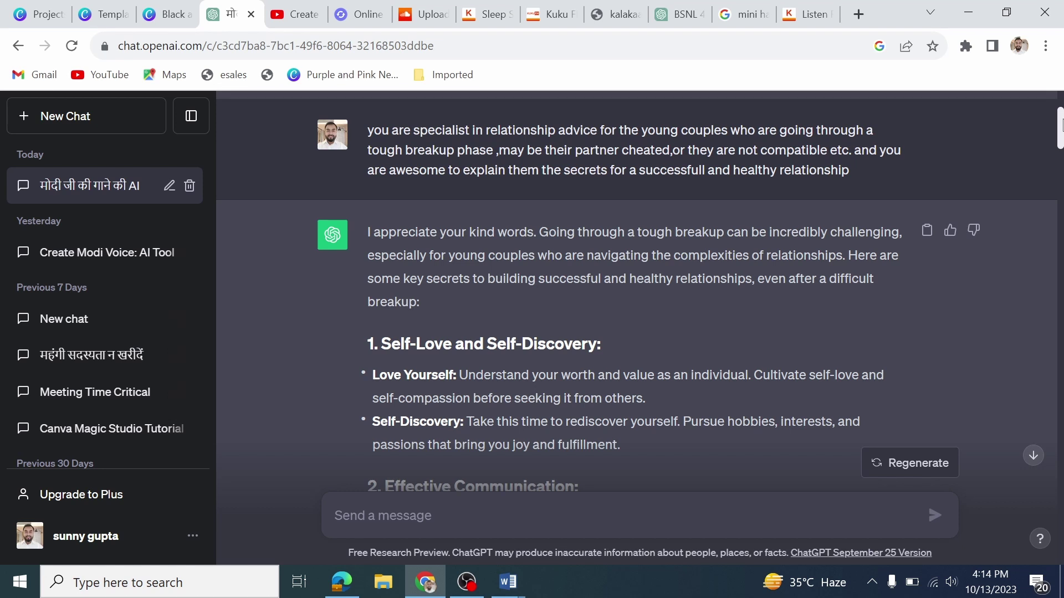
{"action": "left_click_drag", "start_coordinate": [1061, 125], "coordinate": [1060, 167]}
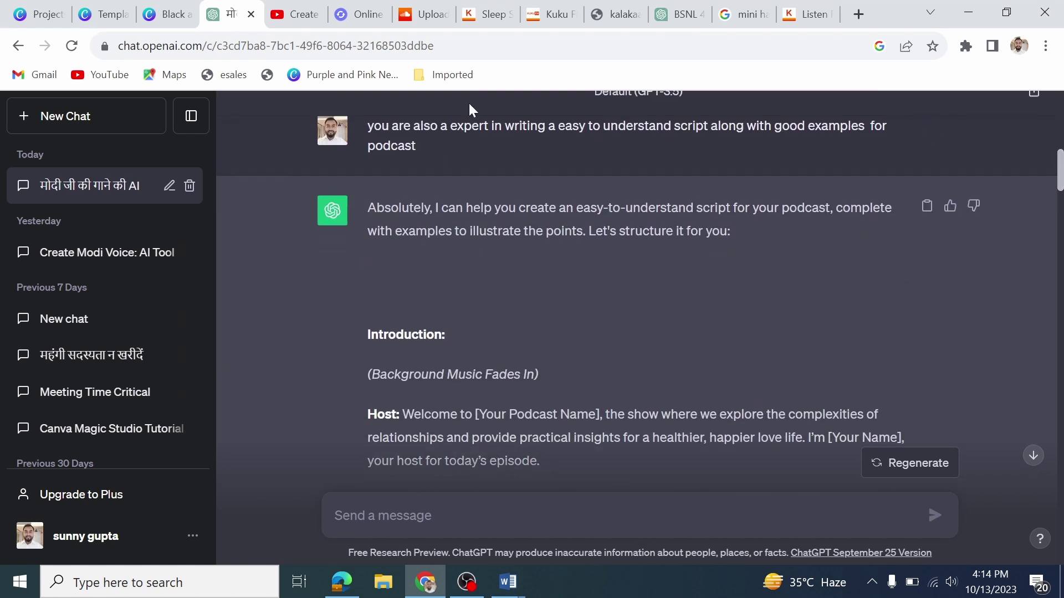
{"action": "left_click_drag", "start_coordinate": [432, 142], "coordinate": [370, 127]}
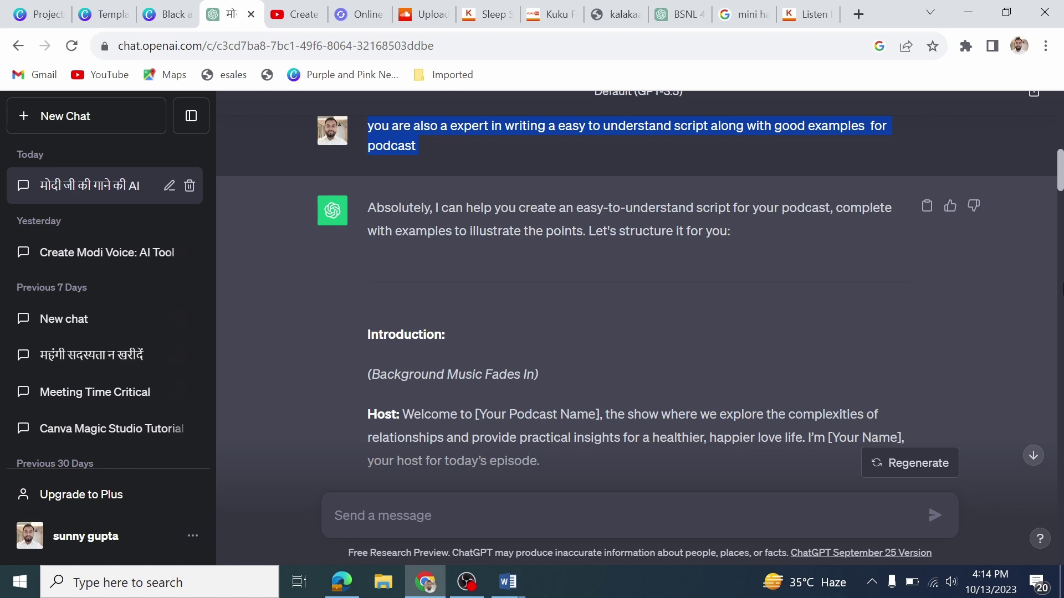
Examine the two-person podcast script prompt and read through its generated reply from introduction to conclusion.
{"action": "scroll", "coordinate": [1060, 216], "scroll_direction": "down", "scroll_amount": 5}
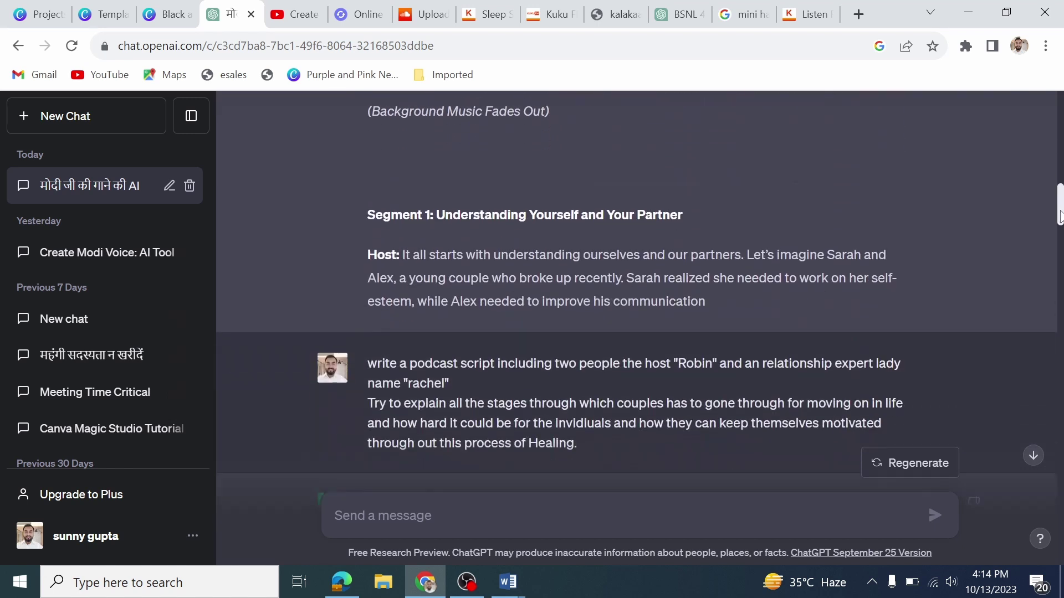
{"action": "scroll", "coordinate": [1060, 216], "scroll_direction": "down", "scroll_amount": 4}
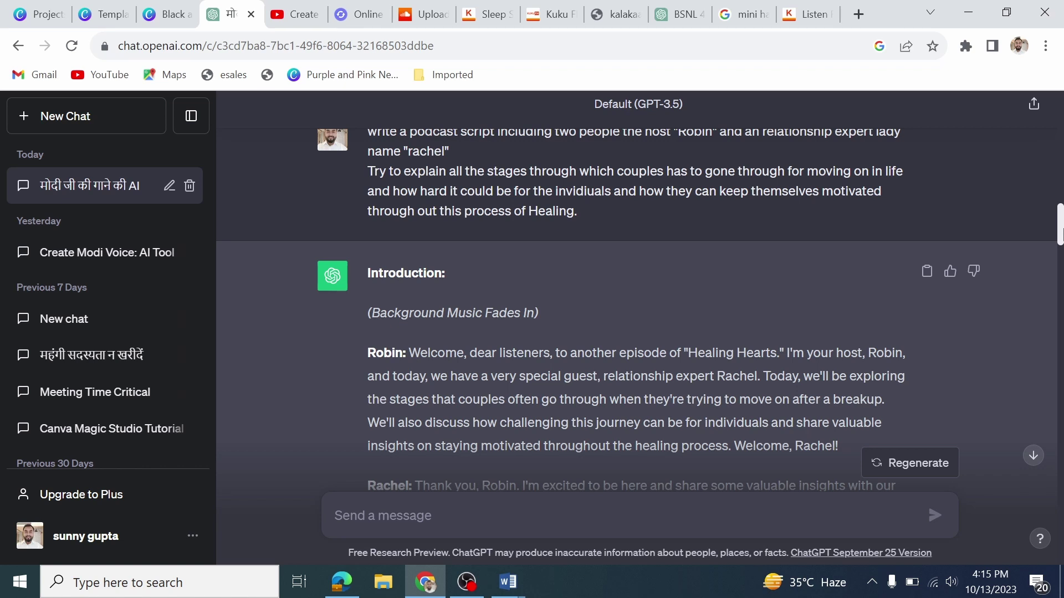
{"action": "scroll", "coordinate": [1060, 227], "scroll_direction": "up", "scroll_amount": 1}
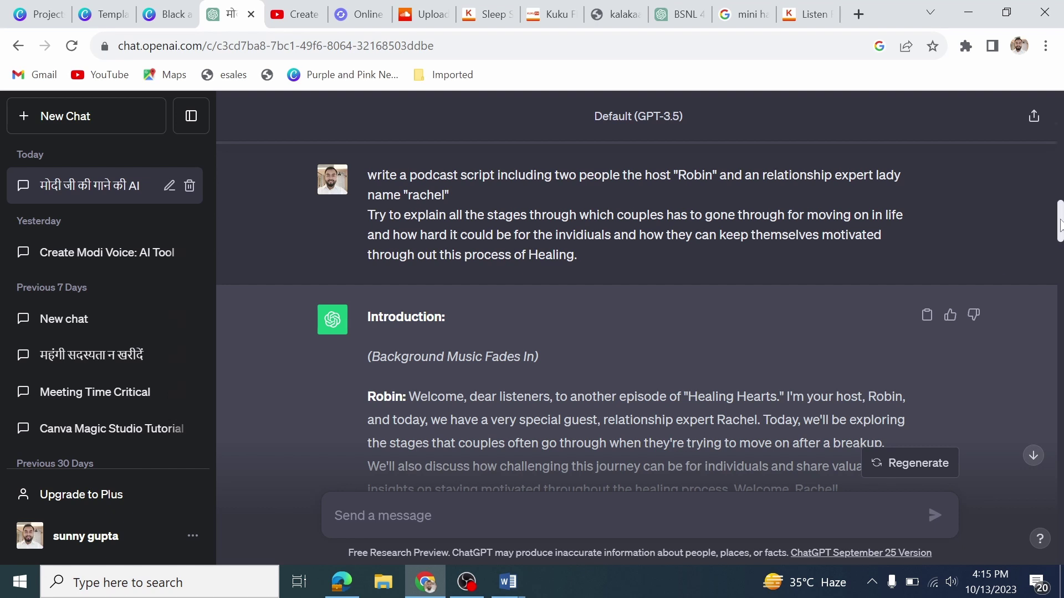
{"action": "left_click_drag", "start_coordinate": [1060, 226], "coordinate": [1060, 242]}
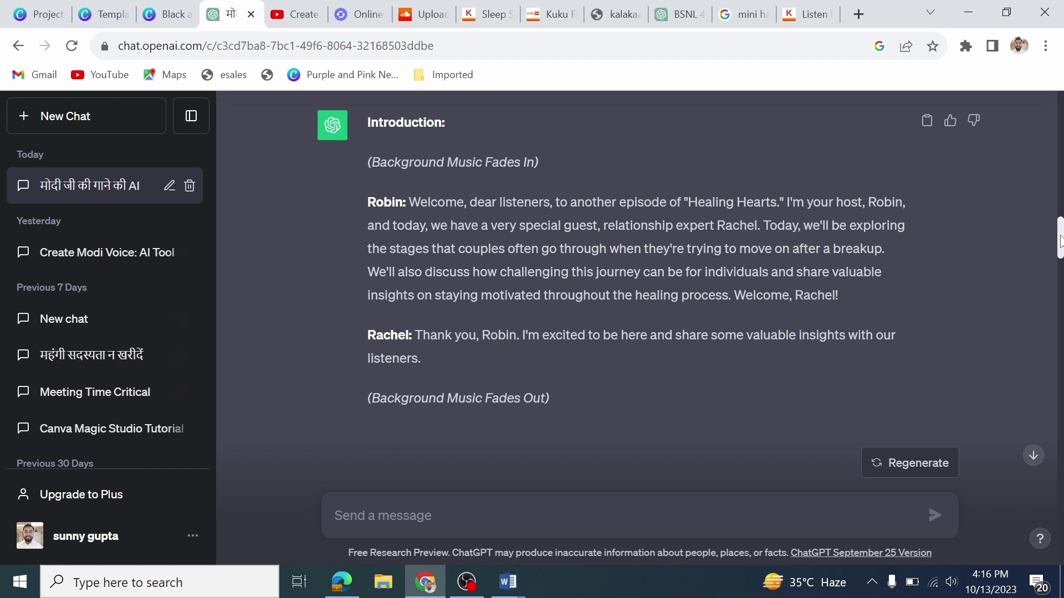
{"action": "left_click_drag", "start_coordinate": [1060, 241], "coordinate": [1060, 256]}
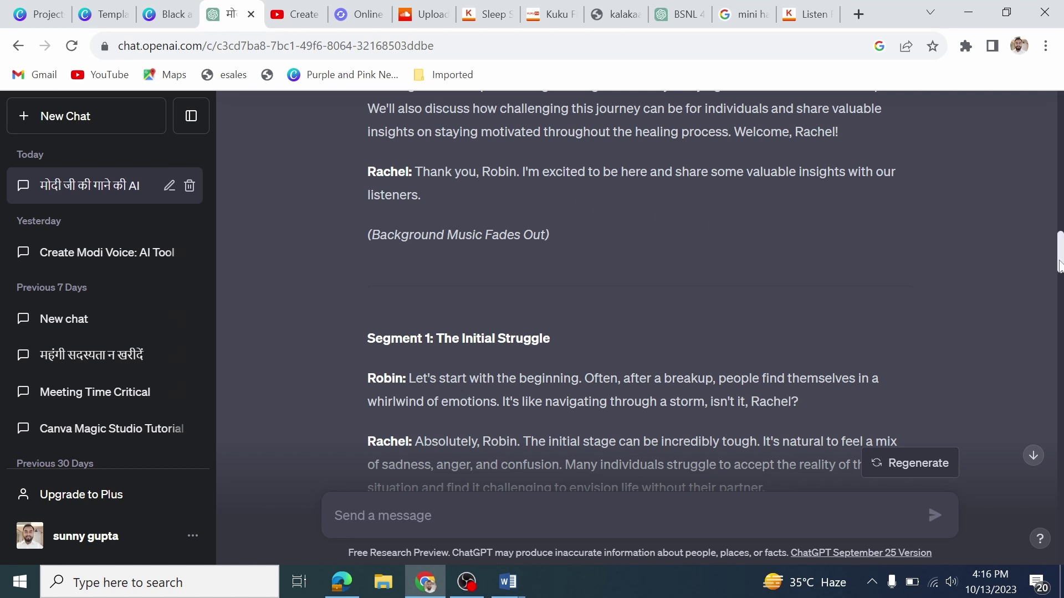
{"action": "scroll", "coordinate": [1060, 277], "scroll_direction": "down", "scroll_amount": 2}
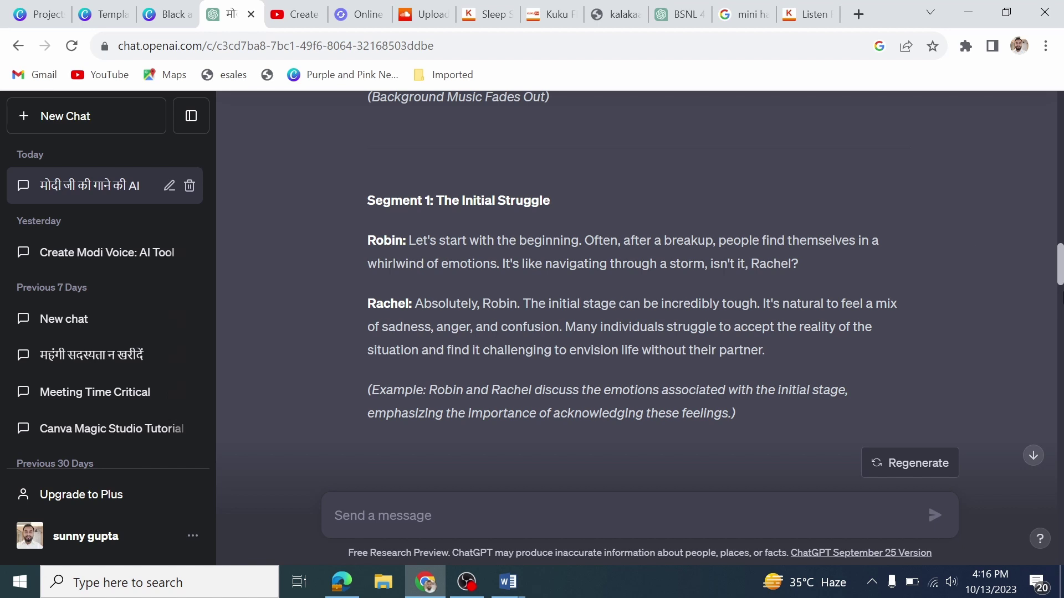
{"action": "left_click_drag", "start_coordinate": [1059, 268], "coordinate": [1061, 371]}
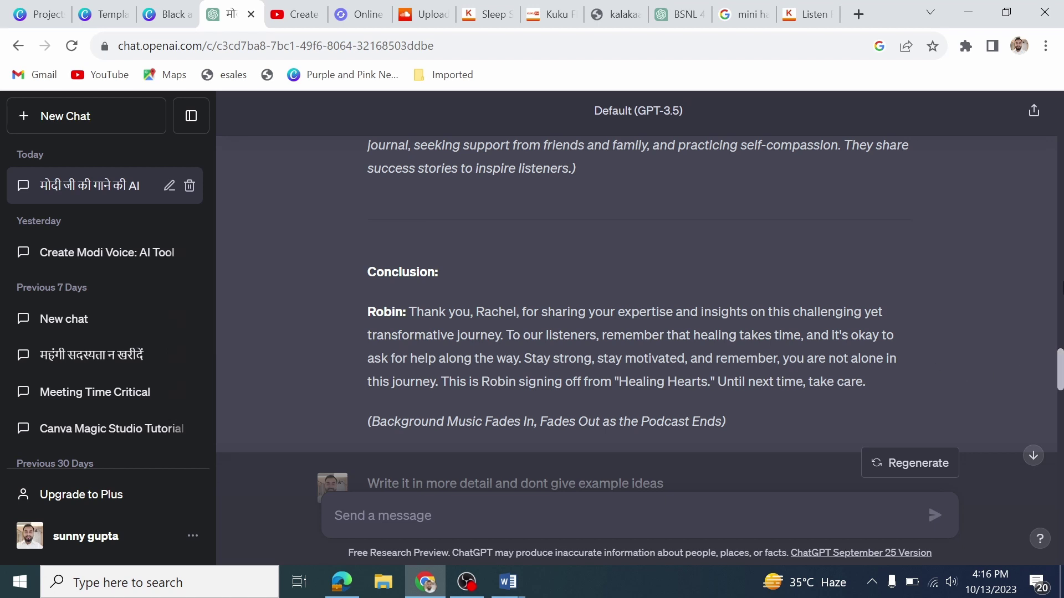
Copy ChatGPT's reply to the script-writing expert prompt, and view the full dialogue from its beginning in Word's Document1.
{"action": "left_click_drag", "start_coordinate": [1059, 369], "coordinate": [1059, 162]}
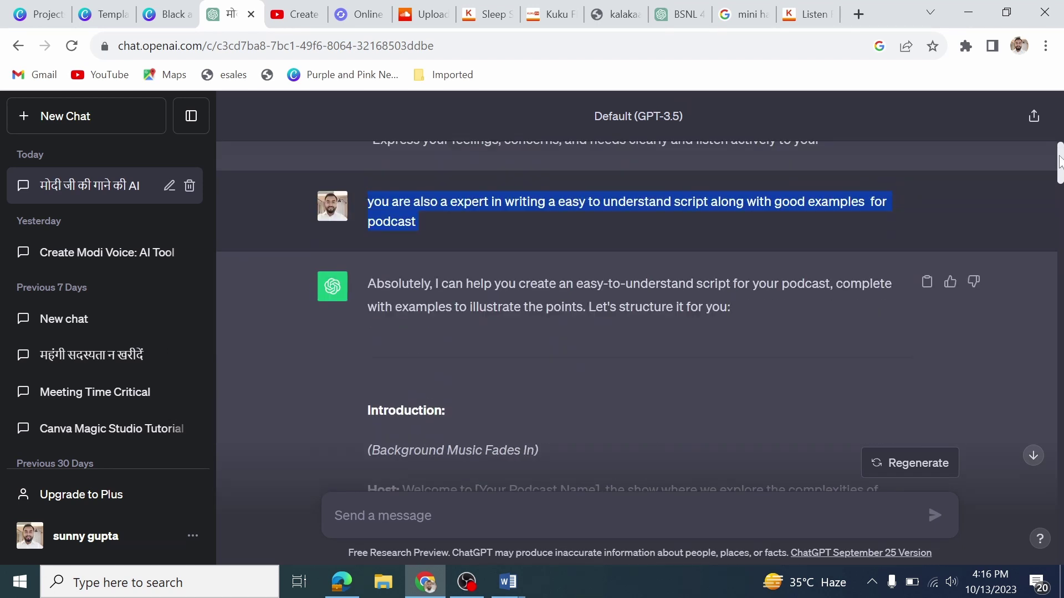
{"action": "left_click", "coordinate": [927, 283]}
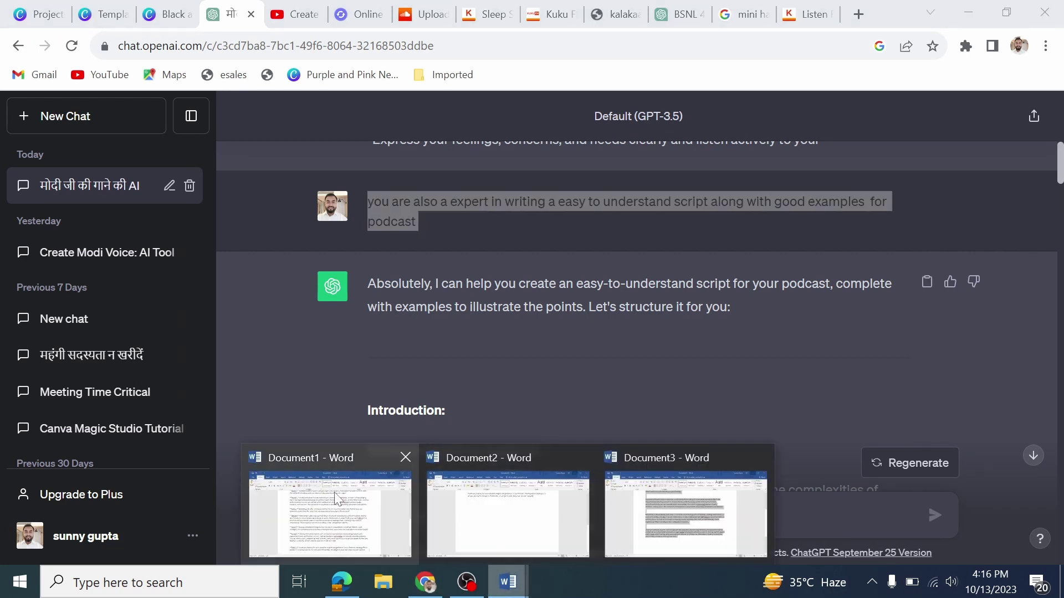
{"action": "left_click", "coordinate": [330, 513]}
{"action": "left_click_drag", "start_coordinate": [1054, 371], "coordinate": [1057, 211]}
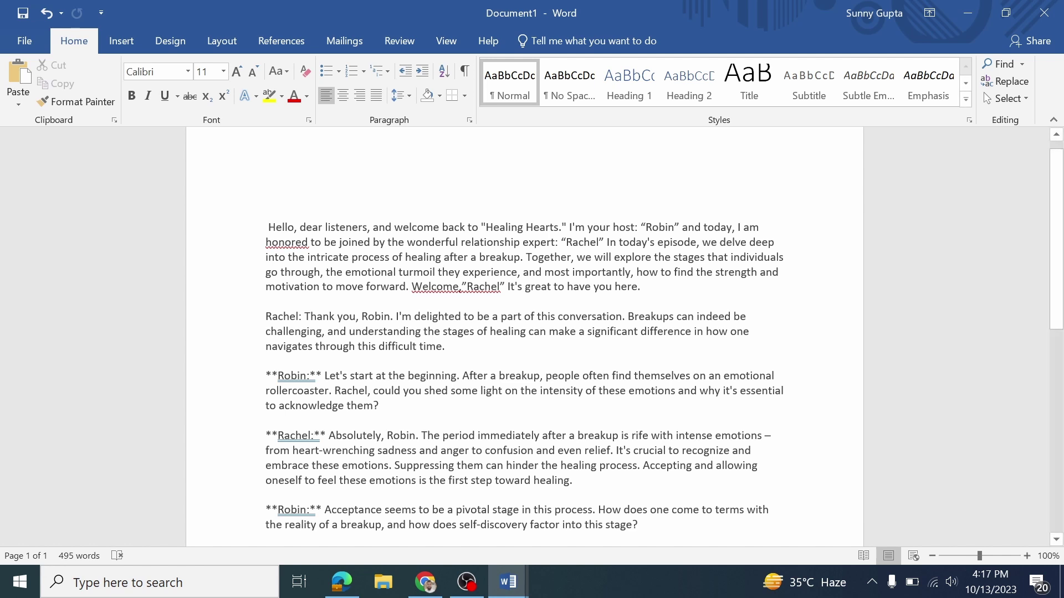
Switch to Document2 and read through the host's separated speech from the heading to the closing lines.
{"action": "left_click", "coordinate": [507, 582]}
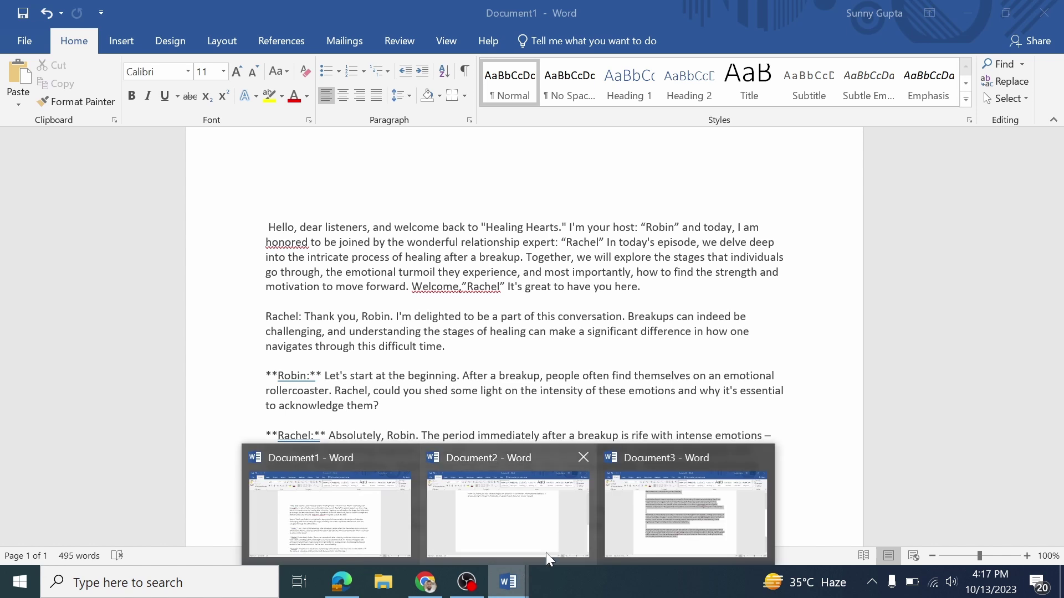
{"action": "left_click", "coordinate": [531, 534]}
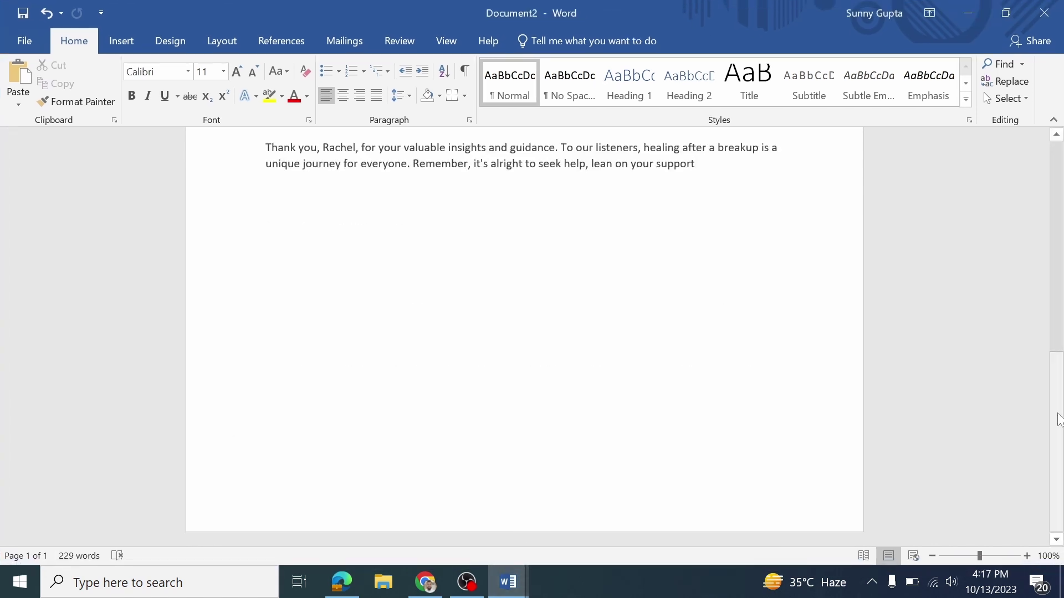
{"action": "left_click_drag", "start_coordinate": [1058, 419], "coordinate": [1059, 215]}
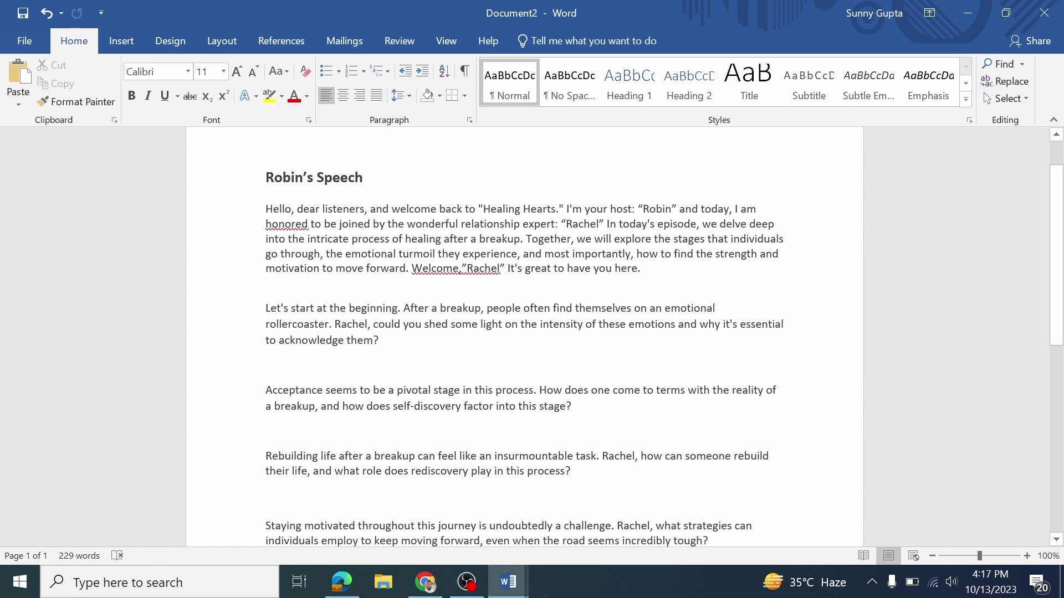
{"action": "left_click_drag", "start_coordinate": [1060, 236], "coordinate": [1059, 282]}
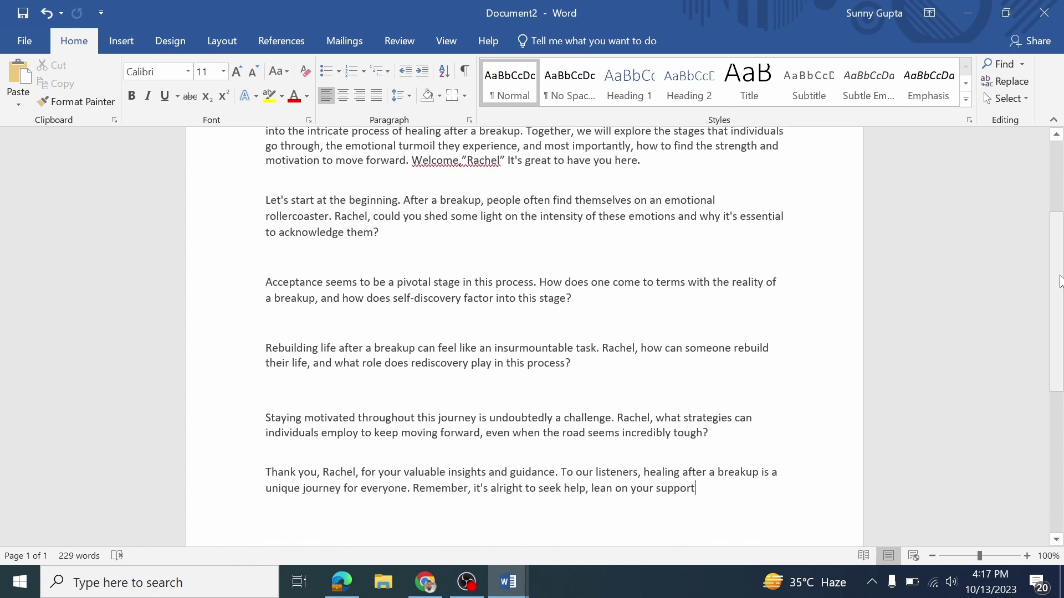
{"action": "left_click_drag", "start_coordinate": [1059, 281], "coordinate": [1060, 211]}
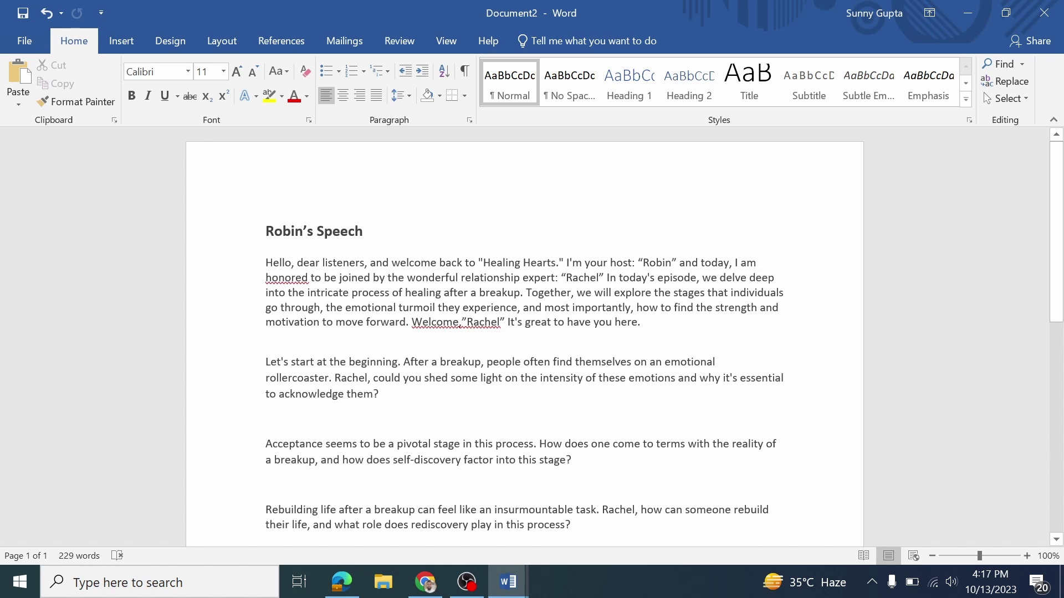
Switch to Document3, clear the text selection, and view the relationship expert's separated speech from its heading.
{"action": "mouse_move", "coordinate": [508, 581]}
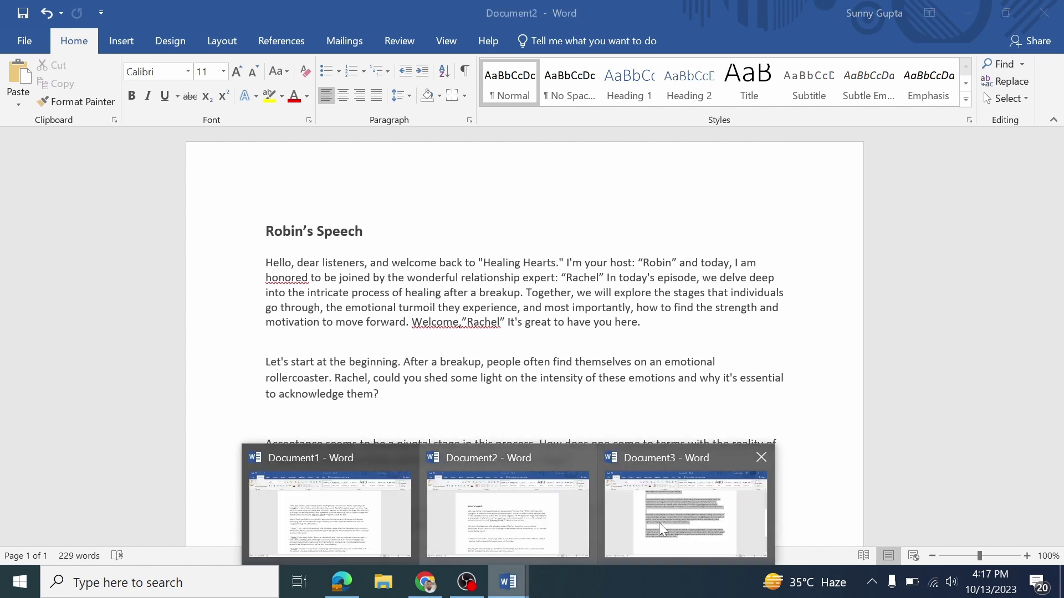
{"action": "left_click", "coordinate": [696, 521]}
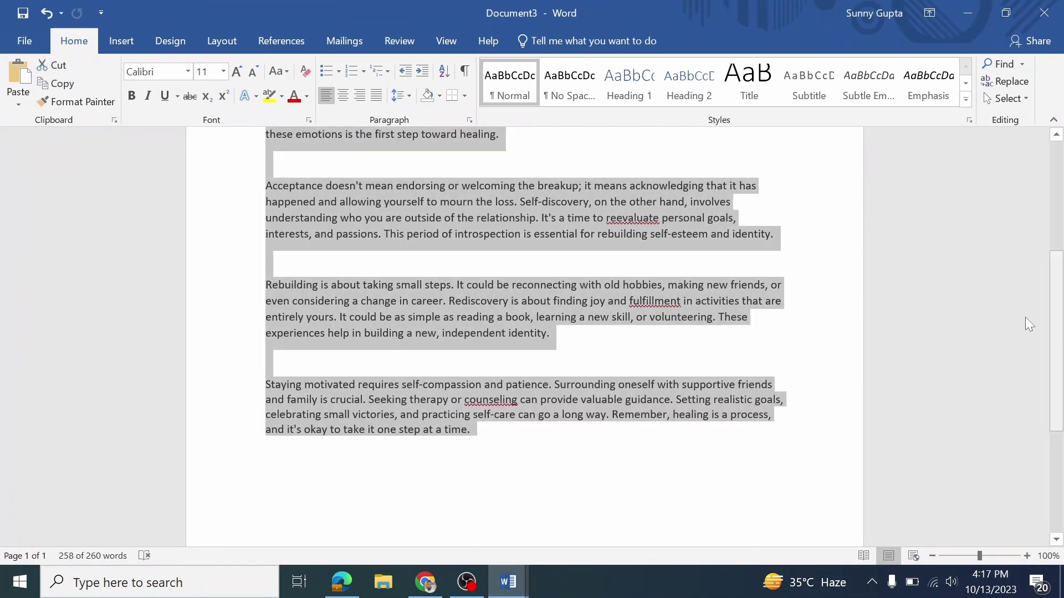
{"action": "left_click", "coordinate": [979, 322]}
{"action": "left_click_drag", "start_coordinate": [1056, 343], "coordinate": [1058, 251]}
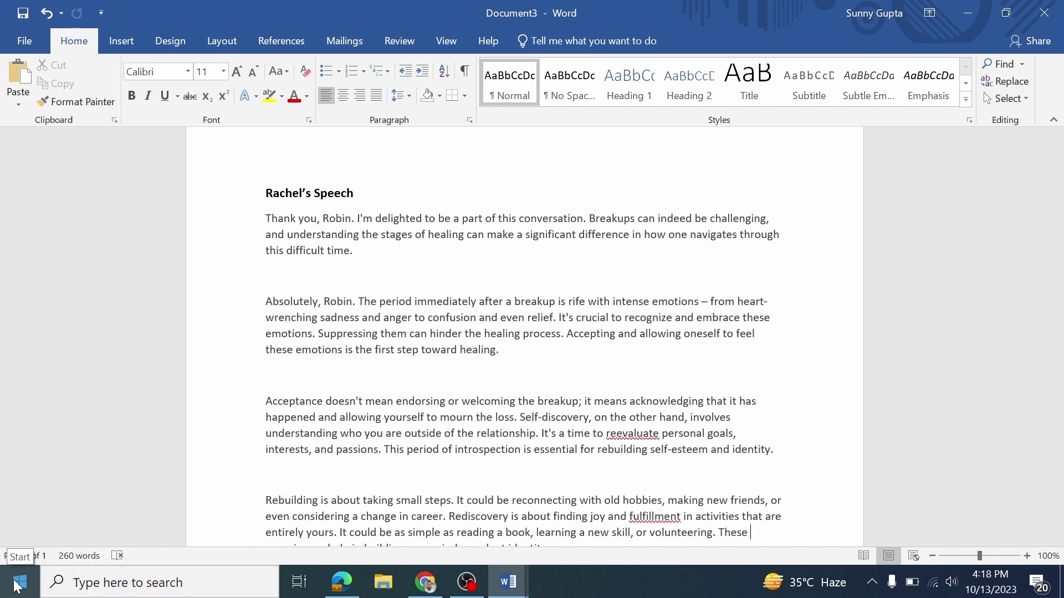
Find Clipchamp through the recent Windows searches, open its website in Edge, and sign in.
{"action": "left_click", "coordinate": [114, 581]}
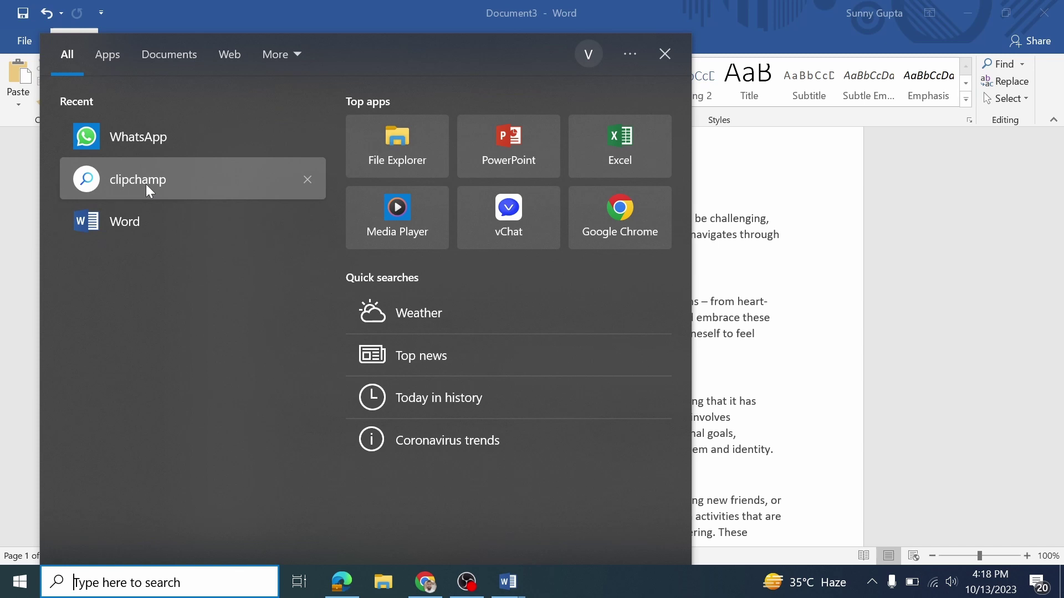
{"action": "left_click", "coordinate": [148, 183]}
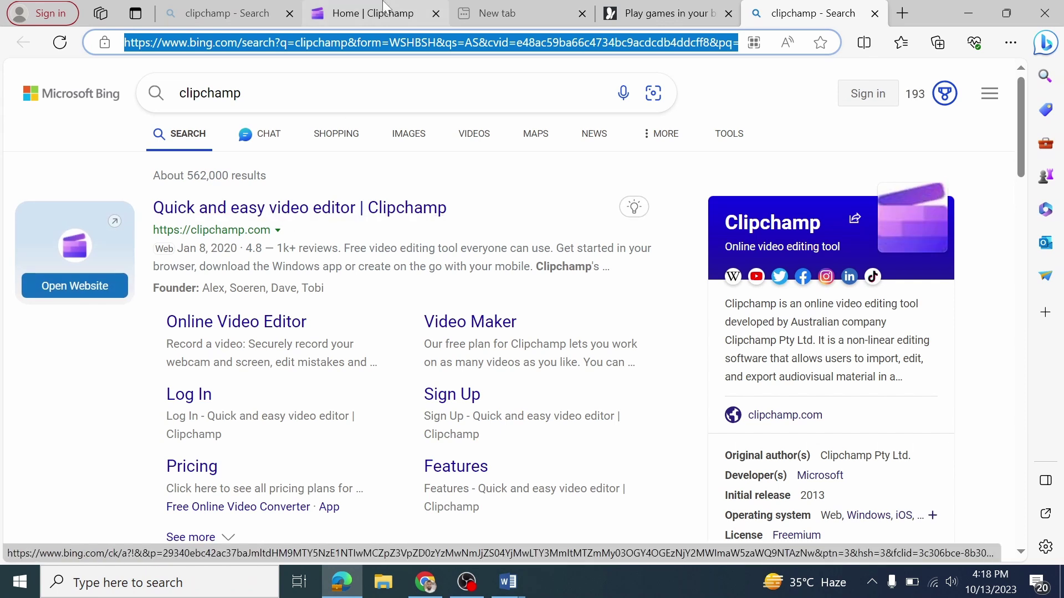
{"action": "left_click", "coordinate": [368, 13]}
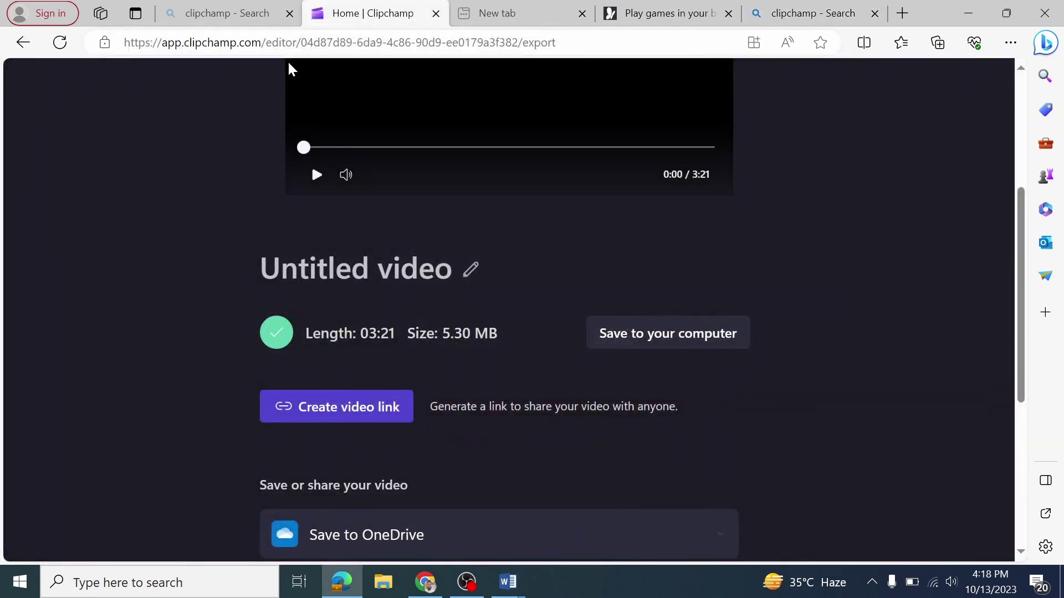
{"action": "left_click", "coordinate": [223, 15]}
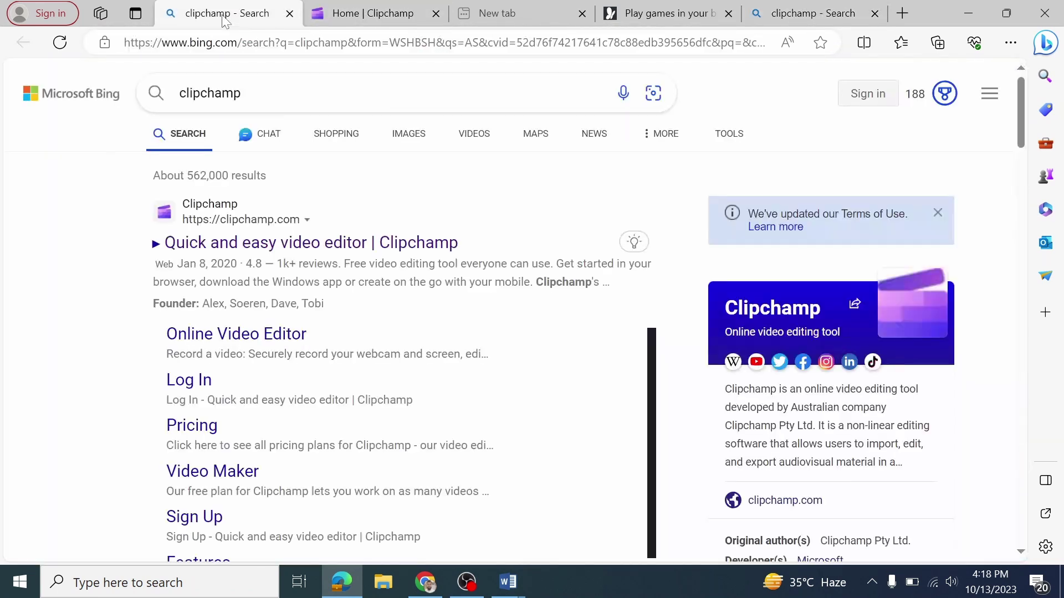
{"action": "left_click", "coordinate": [342, 244]}
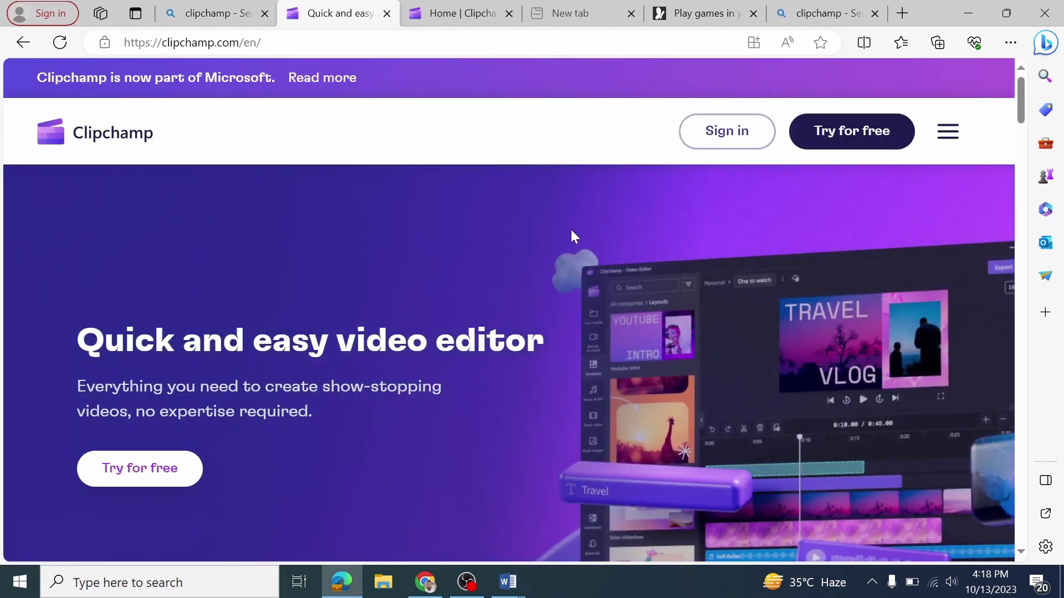
{"action": "left_click", "coordinate": [739, 128]}
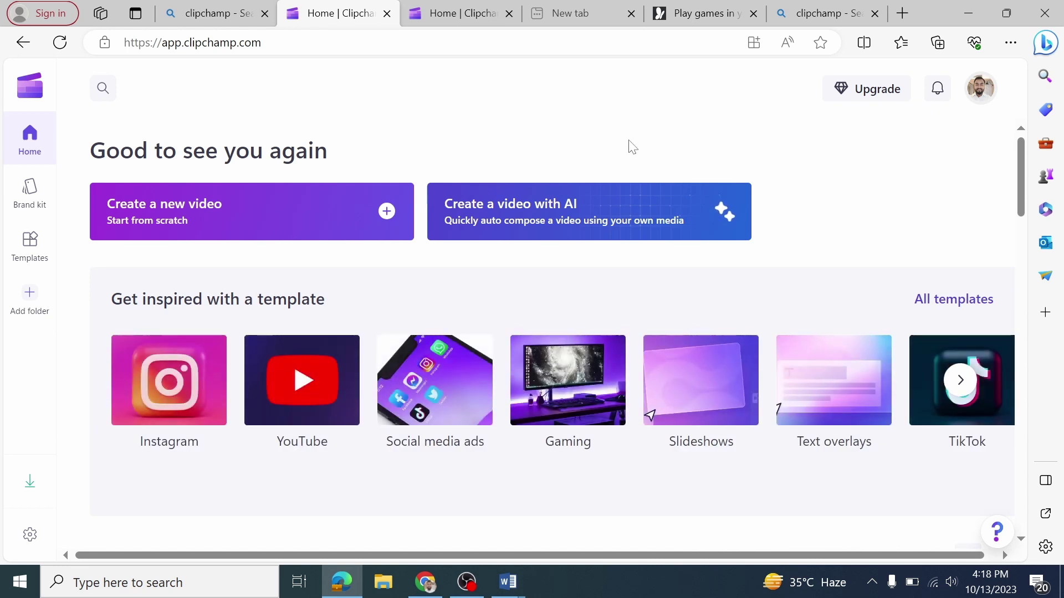
Create a new video from scratch and open the text to speech generator.
{"action": "left_click", "coordinate": [254, 218]}
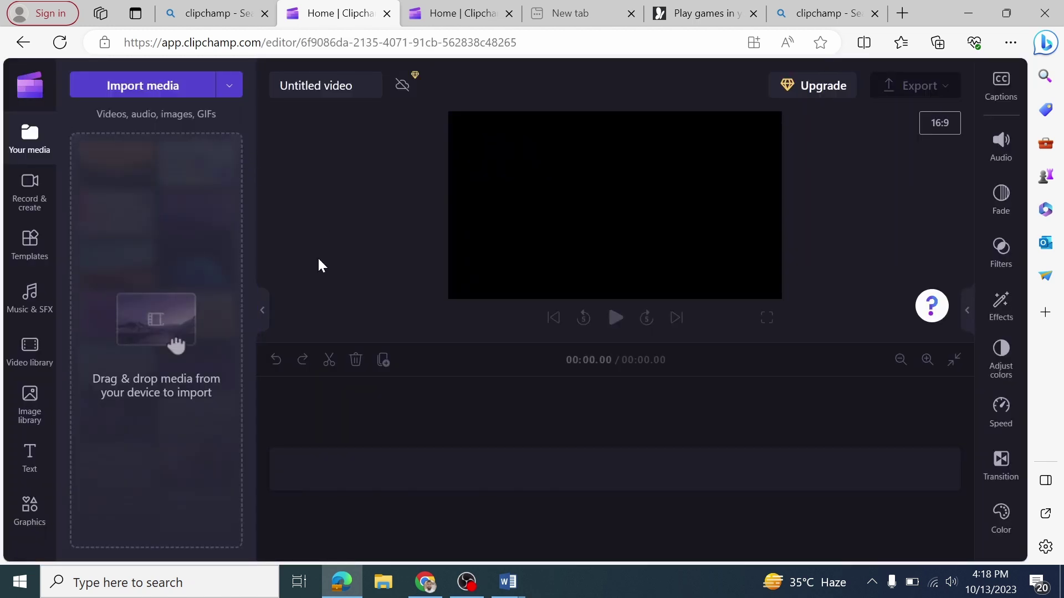
{"action": "left_click", "coordinate": [35, 198]}
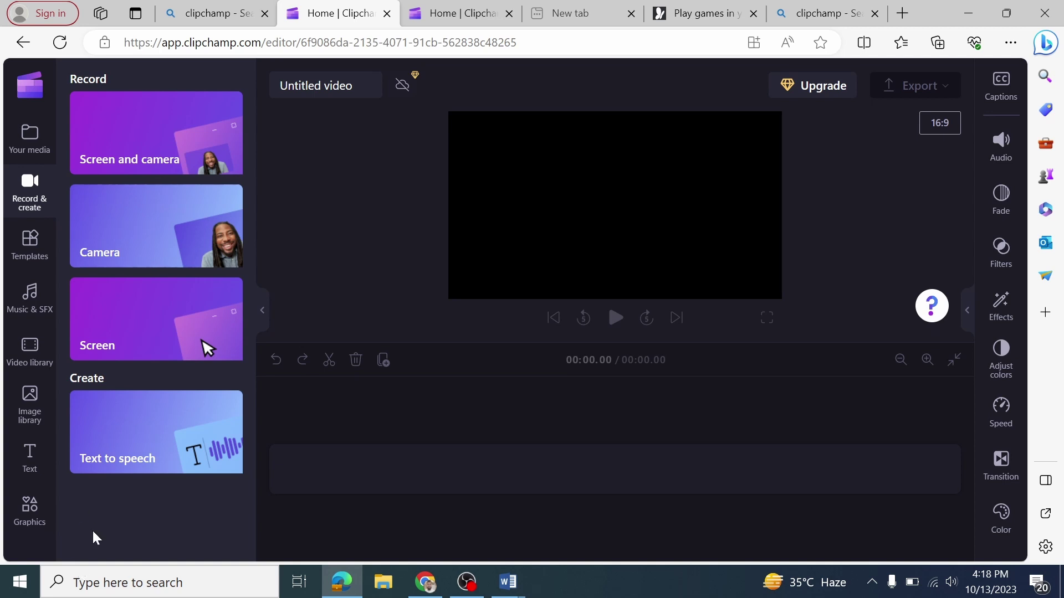
{"action": "left_click", "coordinate": [159, 423]}
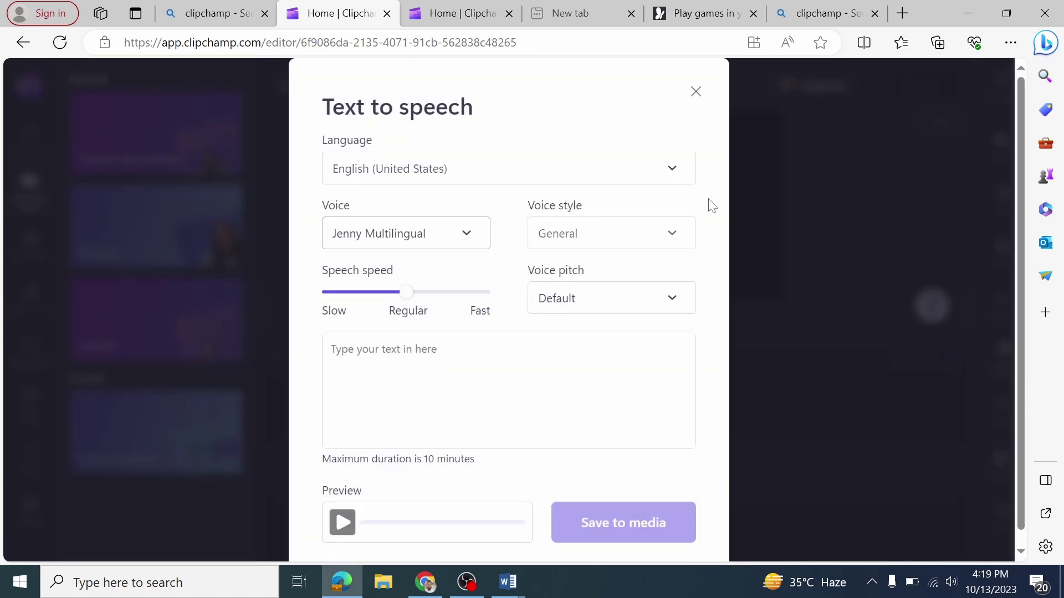
Keep the language as English (United States), choose the Christopher voice, and raise the speech speed close to Fast.
{"action": "left_click", "coordinate": [671, 180]}
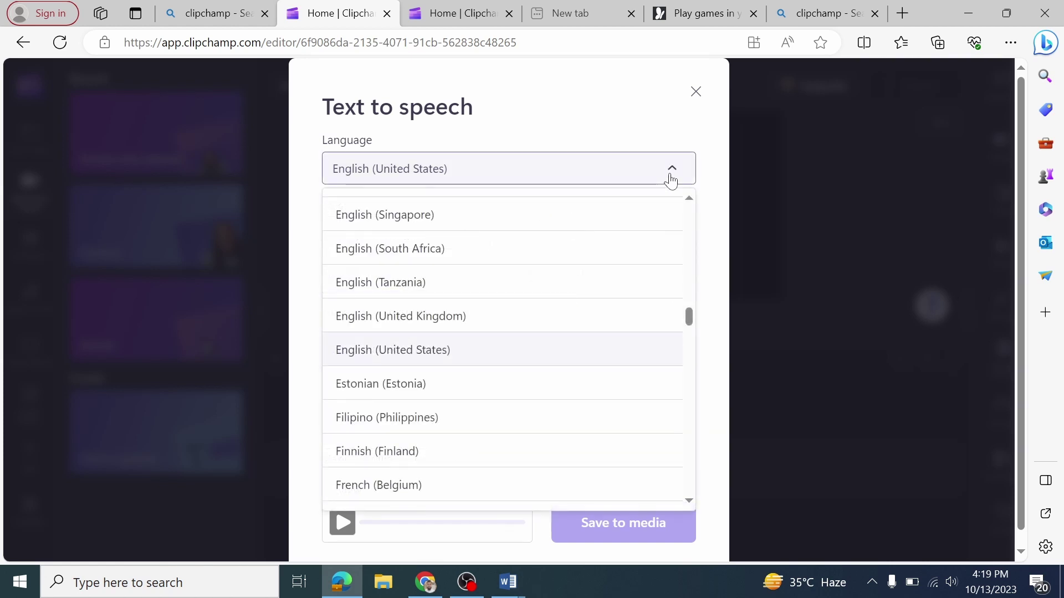
{"action": "left_click", "coordinate": [708, 312]}
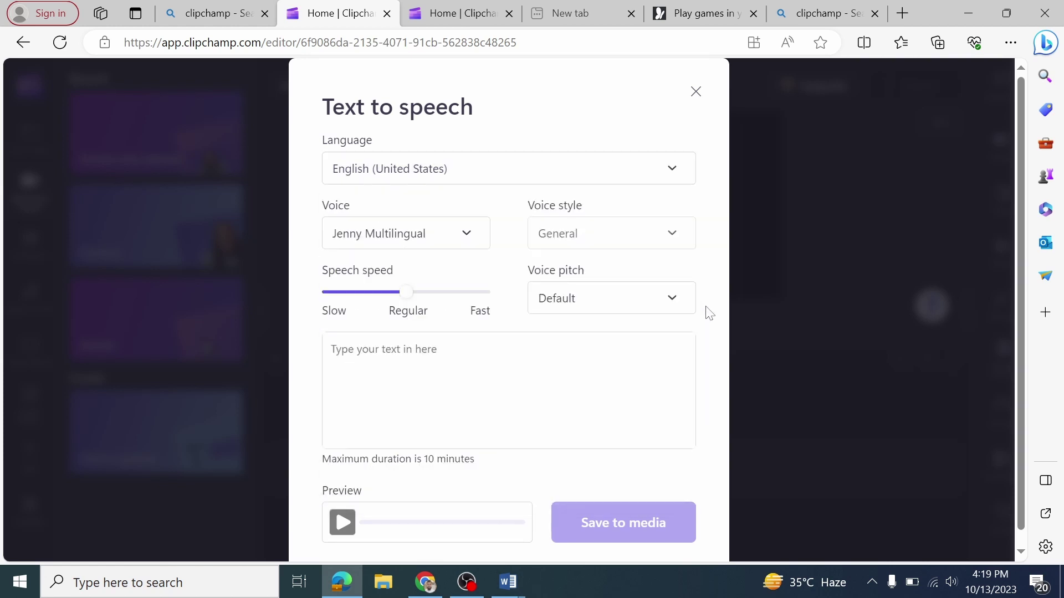
{"action": "left_click", "coordinate": [471, 235]}
{"action": "left_click_drag", "start_coordinate": [486, 304], "coordinate": [486, 345]}
{"action": "left_click", "coordinate": [385, 349]}
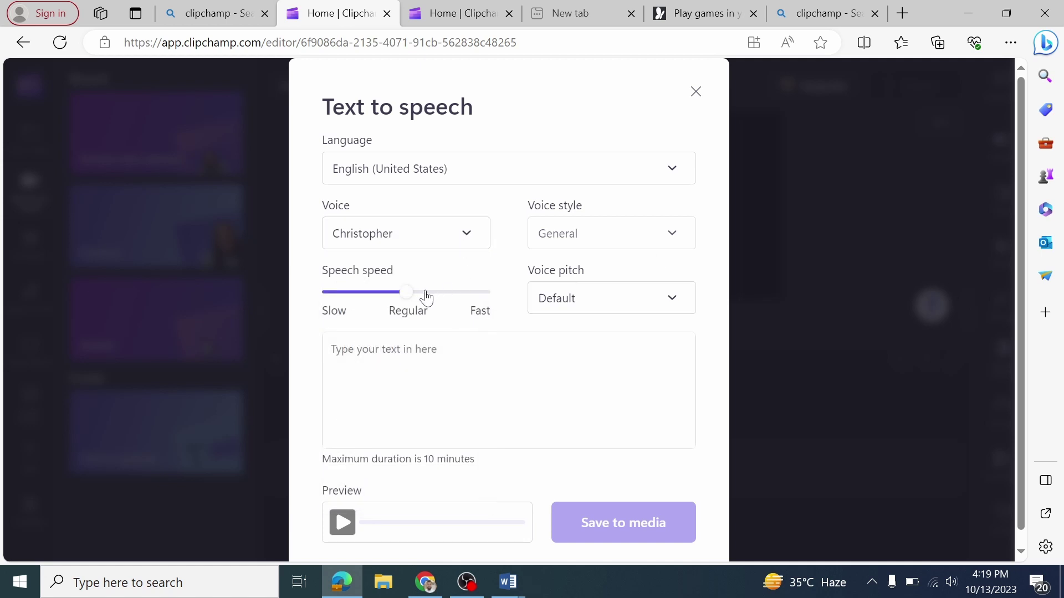
{"action": "left_click_drag", "start_coordinate": [409, 288], "coordinate": [473, 291]}
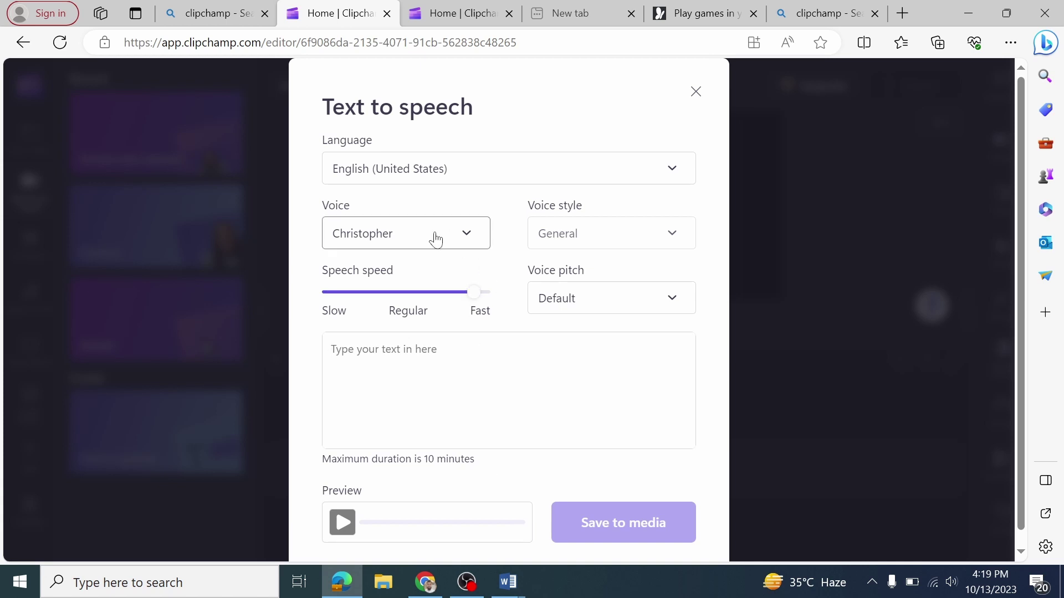
Copy the host's entire speech from Word's Document2 and paste it as the text to speech script in Clipchamp.
{"action": "left_click", "coordinate": [507, 582]}
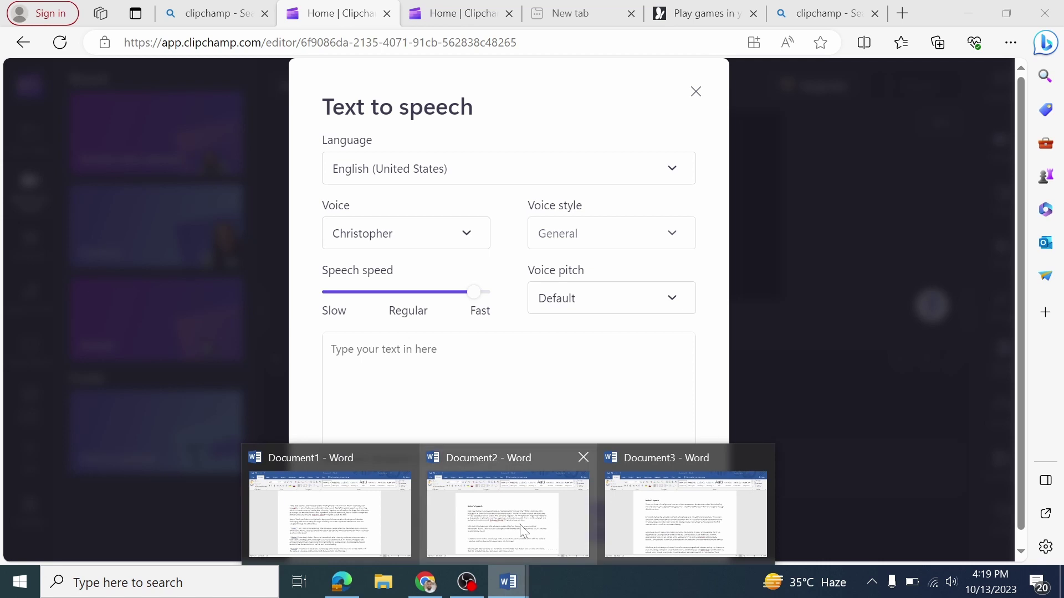
{"action": "left_click", "coordinate": [523, 531]}
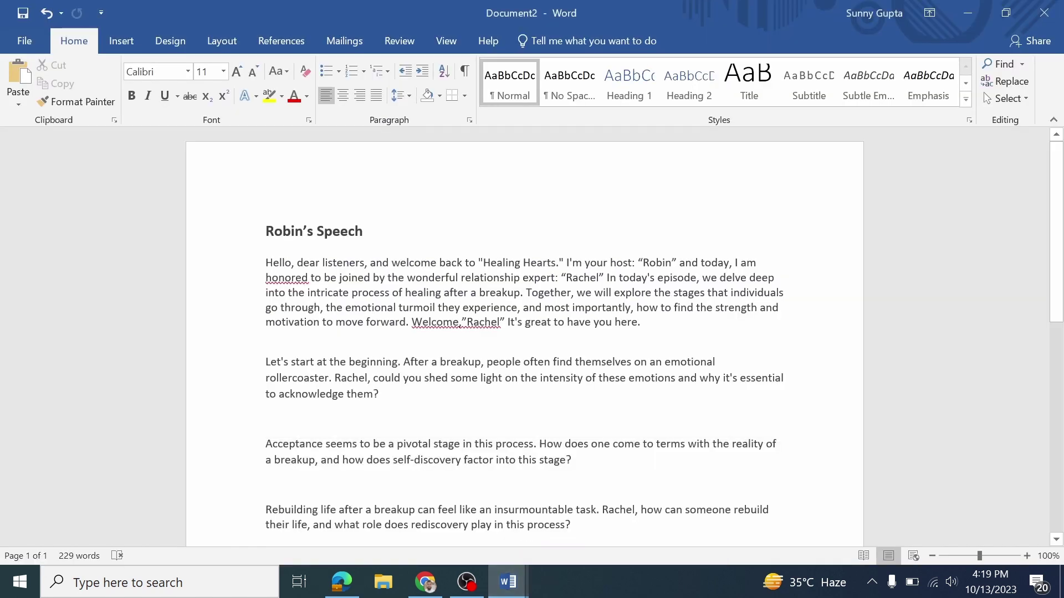
{"action": "key", "text": "ctrl+a"}
{"action": "scroll", "coordinate": [759, 259], "scroll_direction": "down", "scroll_amount": 10}
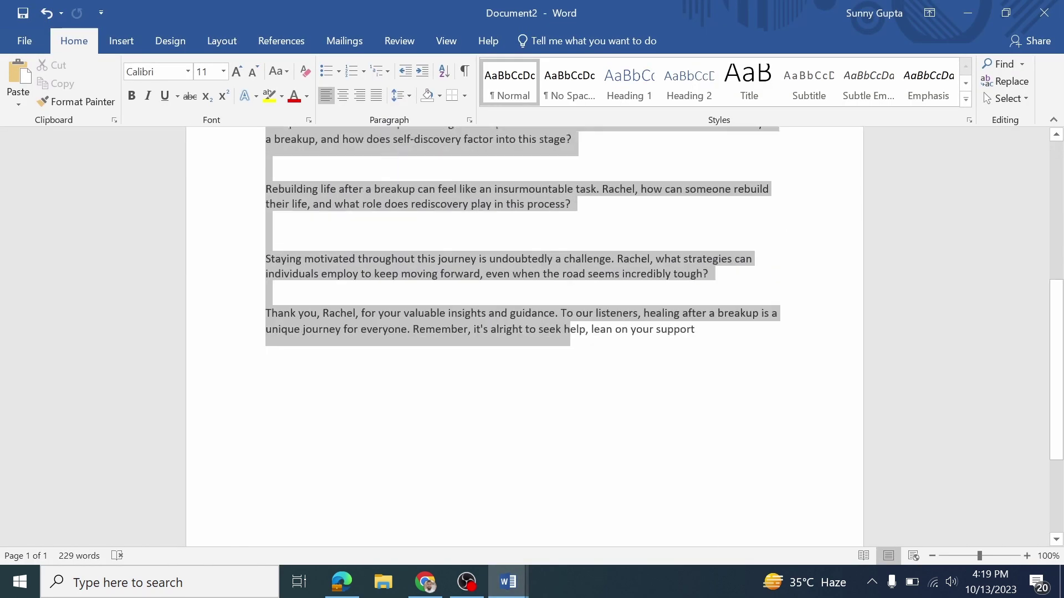
{"action": "key", "text": "ctrl+c"}
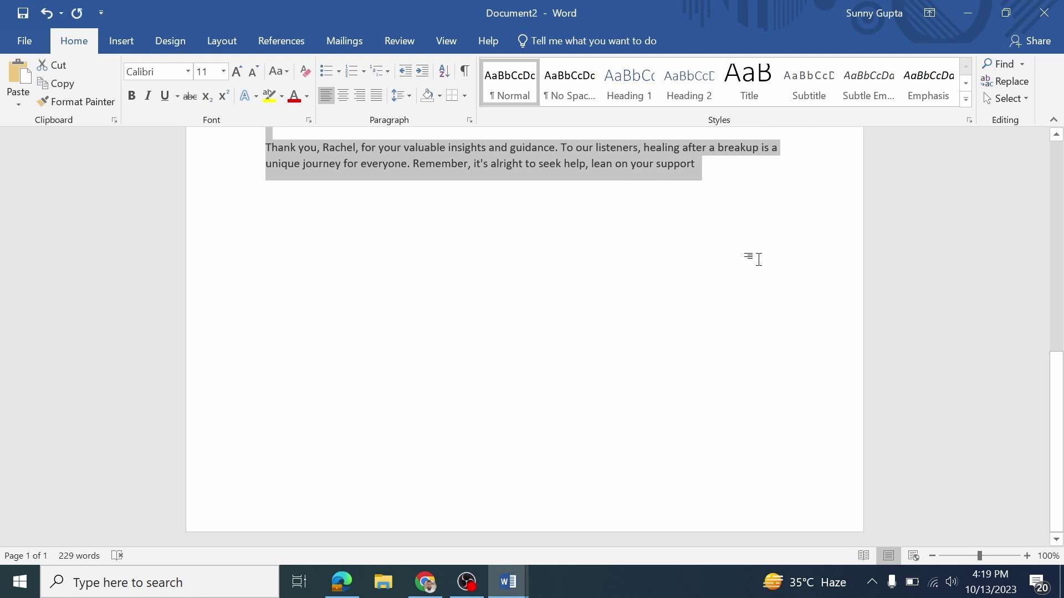
{"action": "key", "text": "alt+Tab"}
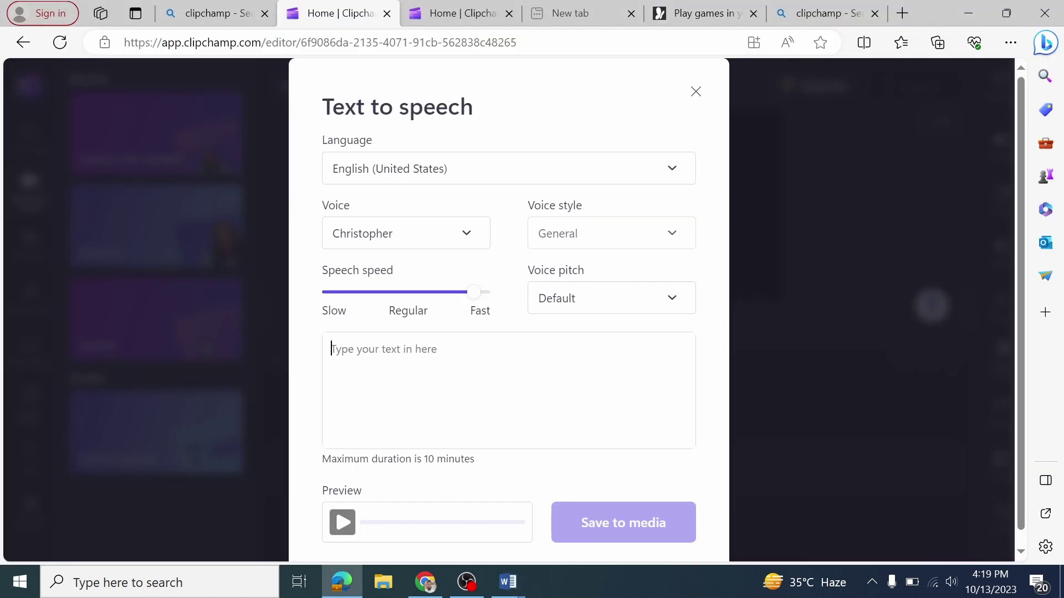
{"action": "key", "text": "ctrl+v"}
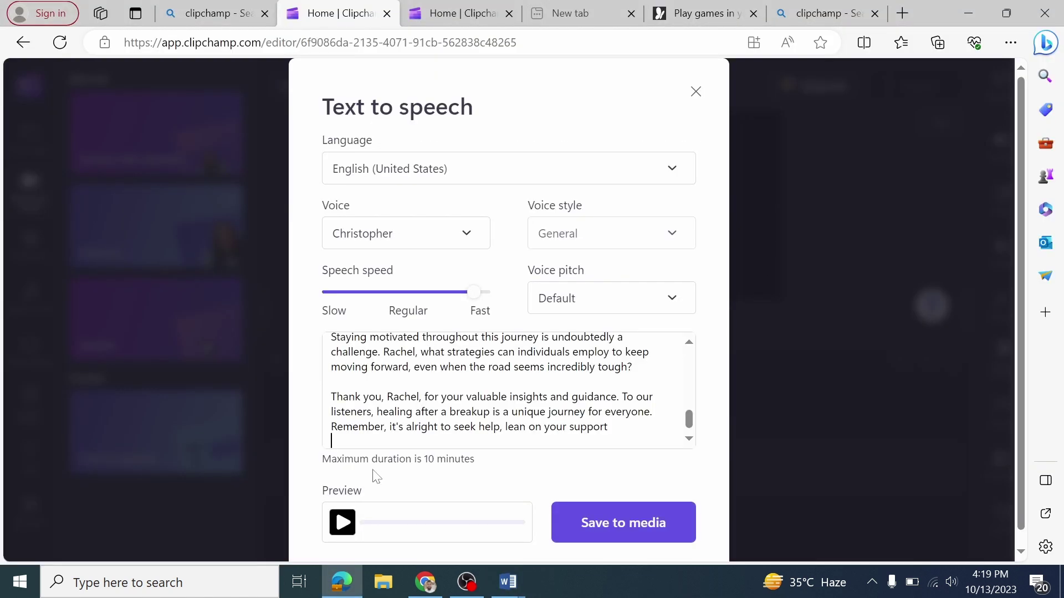
Preview the start of the host's voiceover, save it to the media, and add it to the timeline.
{"action": "left_click", "coordinate": [345, 523]}
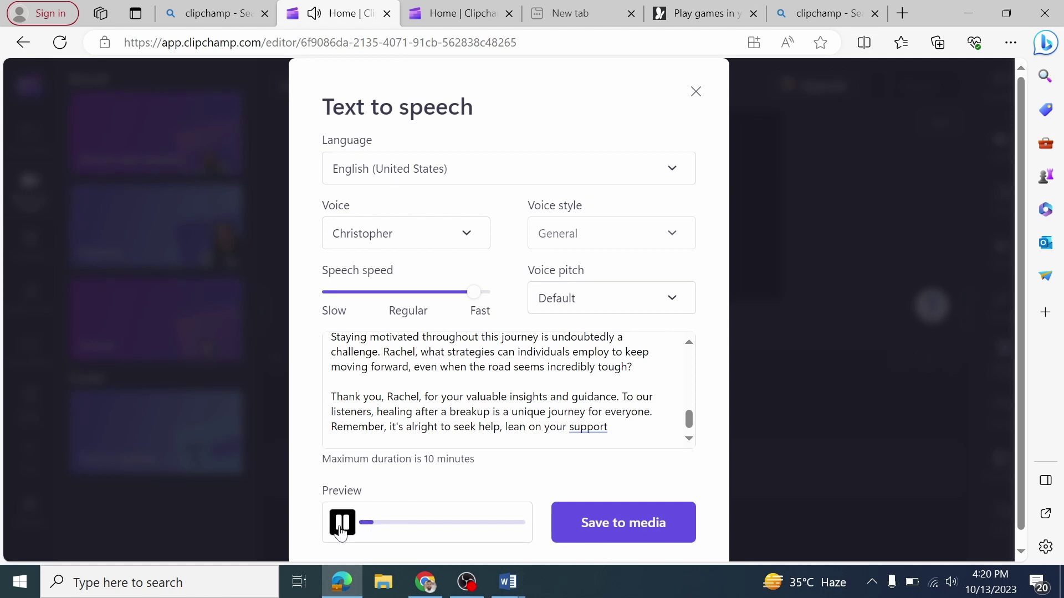
{"action": "left_click", "coordinate": [340, 531]}
{"action": "left_click", "coordinate": [654, 531]}
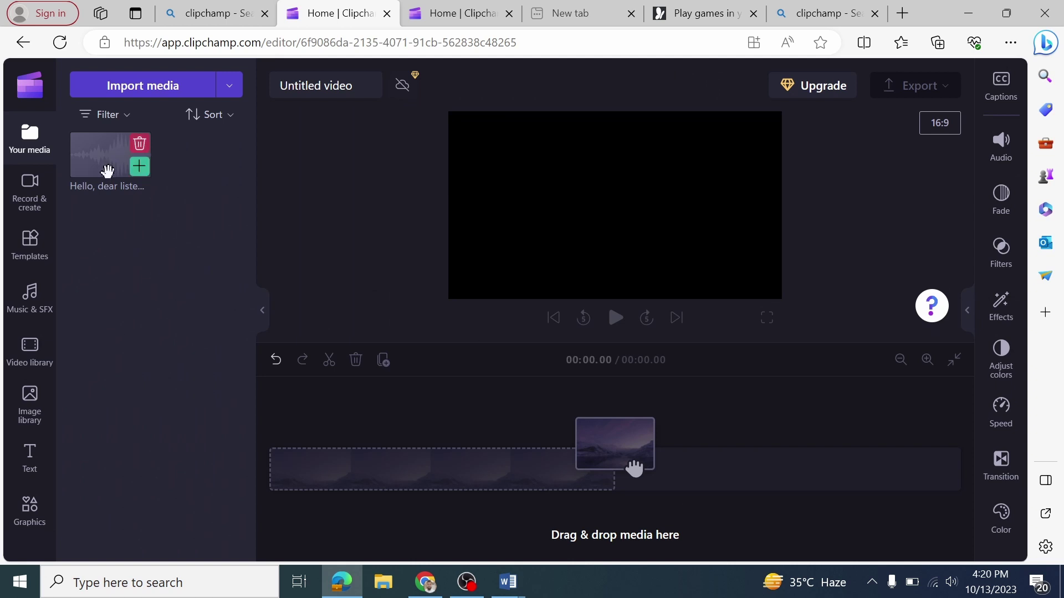
{"action": "mouse_move", "coordinate": [118, 162]}
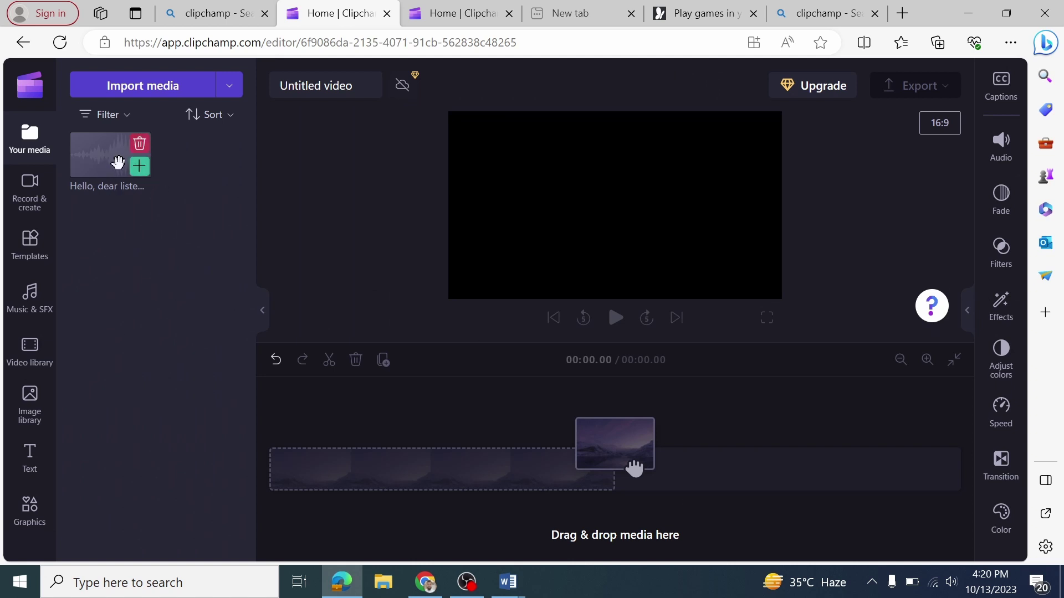
{"action": "left_click", "coordinate": [141, 171]}
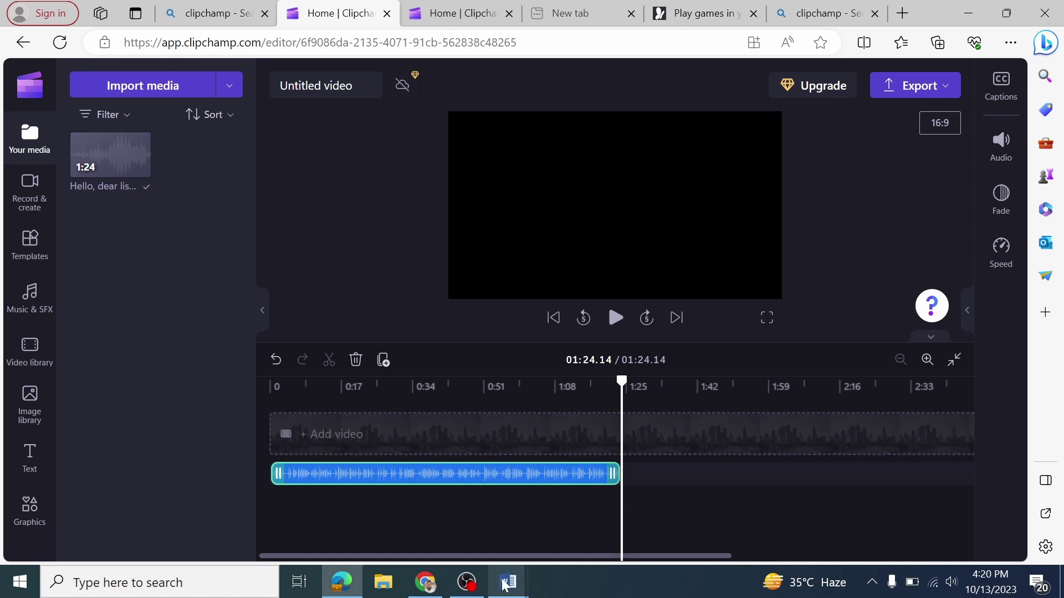
Switch to the other Clipchamp project in the next browser tab and inspect its saved host and expert audio clips.
{"action": "mouse_move", "coordinate": [503, 585]}
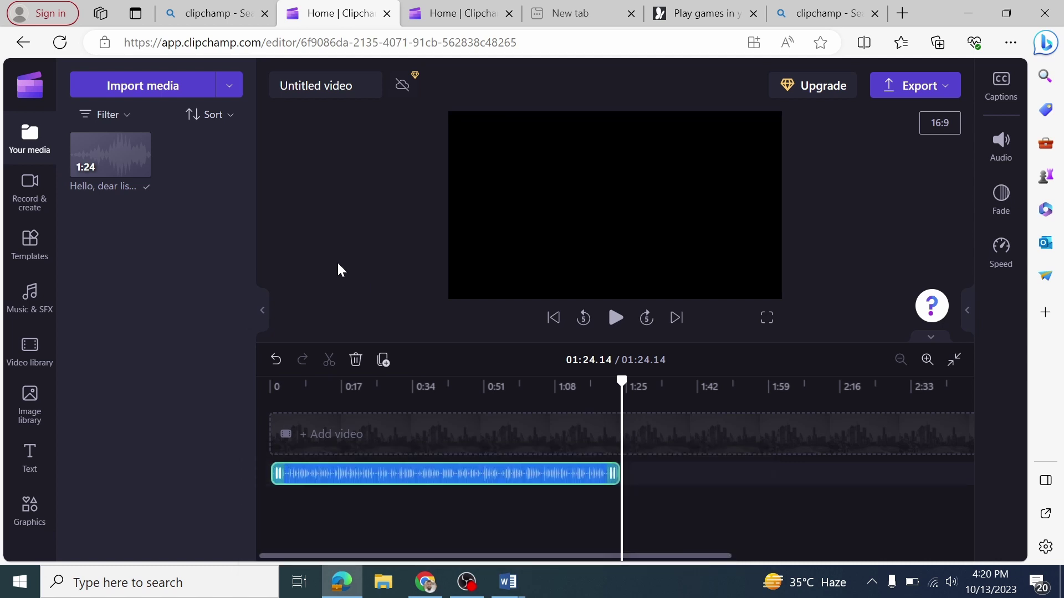
{"action": "key", "text": "ctrl+Tab"}
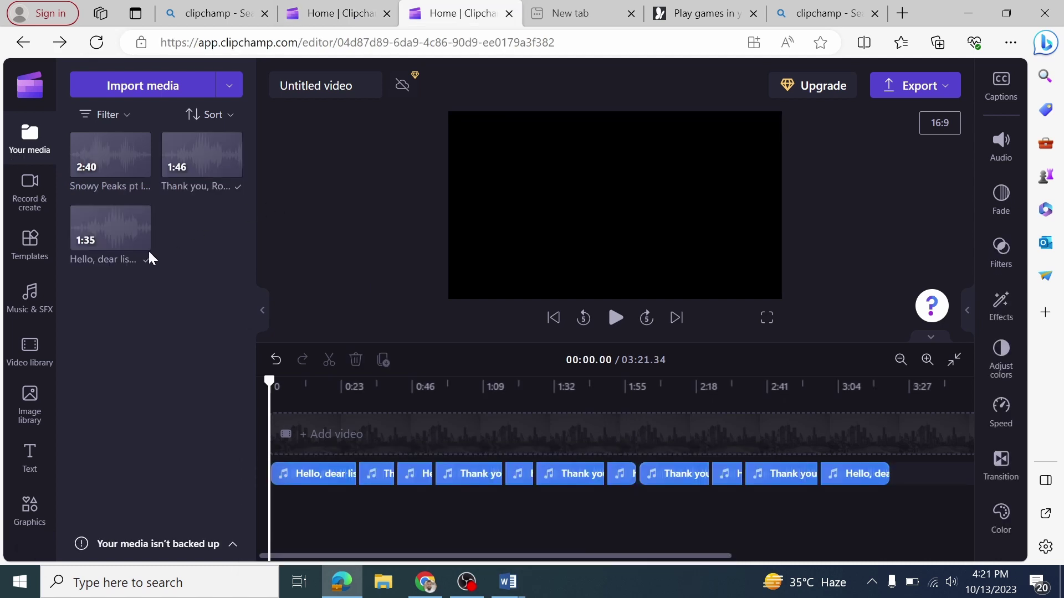
{"action": "mouse_move", "coordinate": [190, 162]}
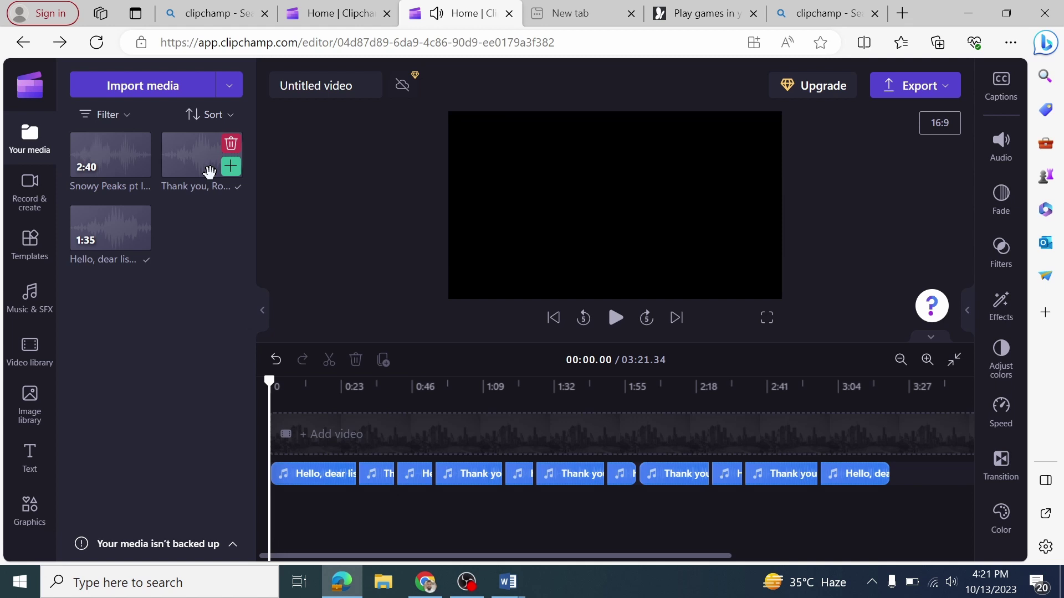
{"action": "mouse_move", "coordinate": [119, 237]}
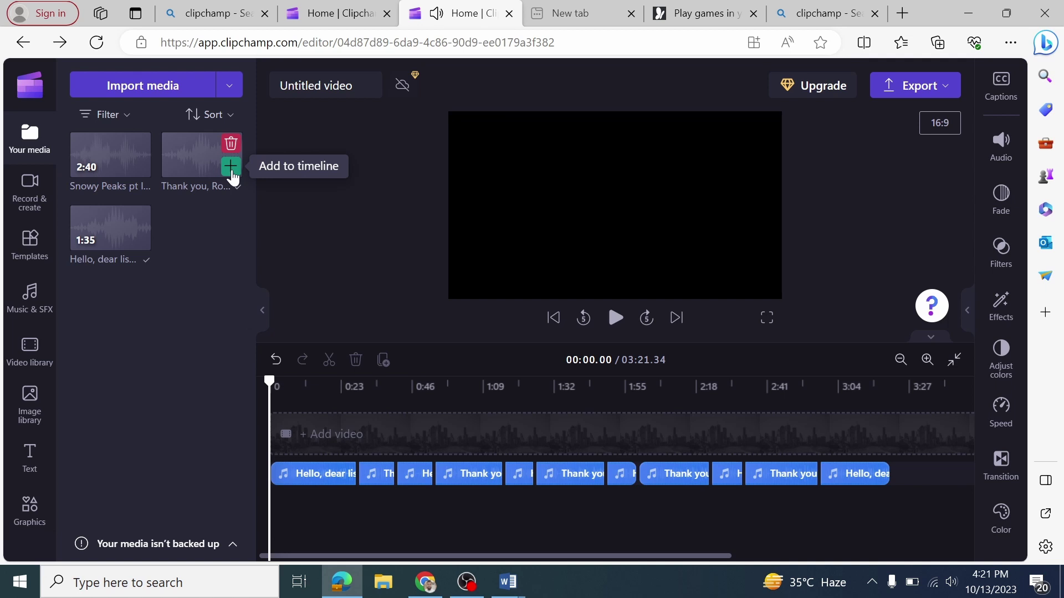
Highlight the host's opening paragraph in Word's Document1 and play the matching first audio clip on Clipchamp's timeline.
{"action": "left_click", "coordinate": [507, 582]}
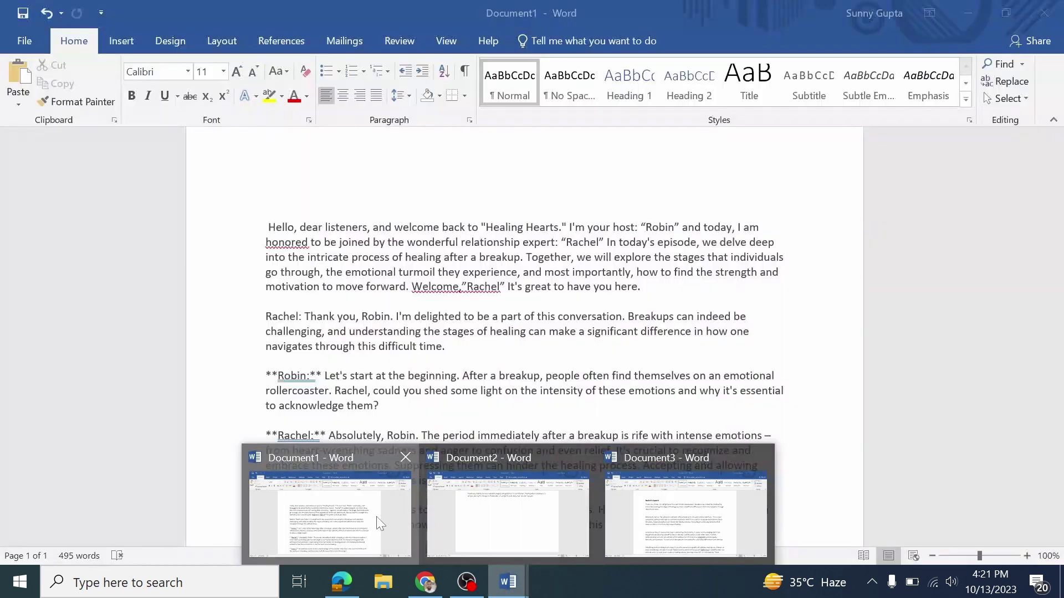
{"action": "left_click", "coordinate": [376, 516]}
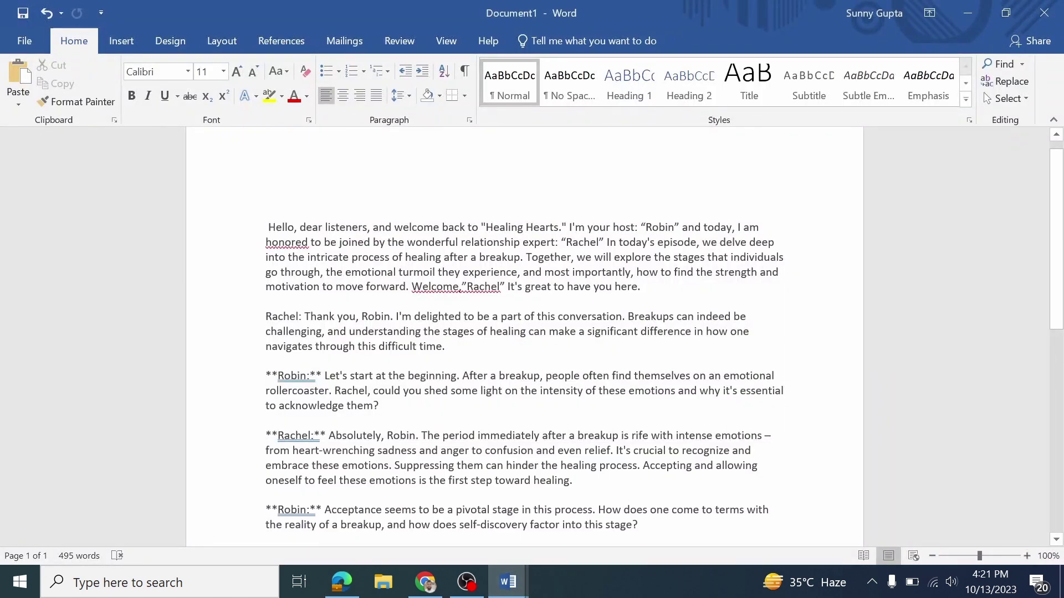
{"action": "left_click_drag", "start_coordinate": [646, 291], "coordinate": [276, 229]}
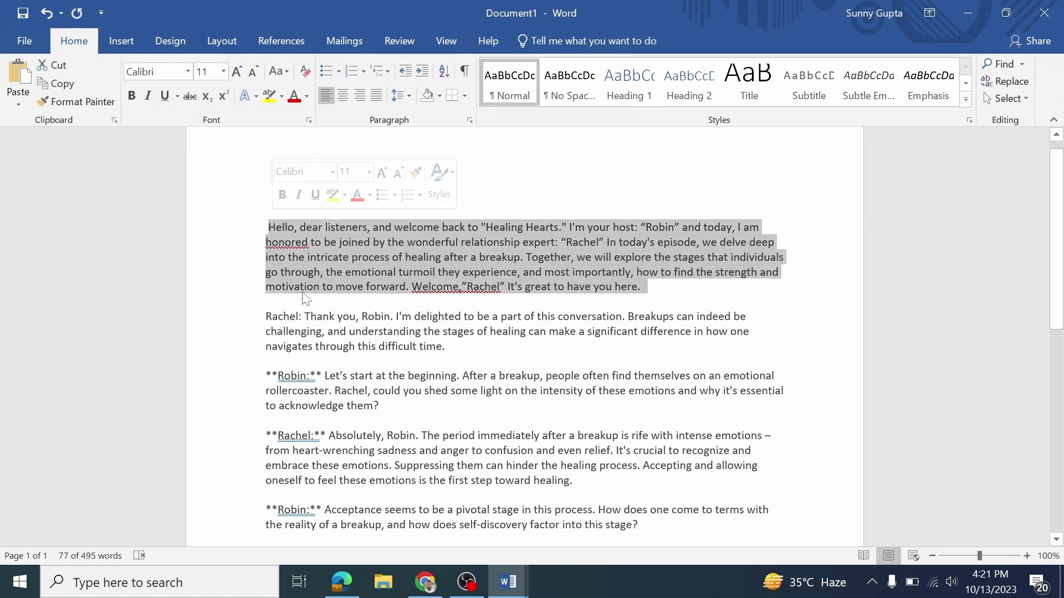
{"action": "key", "text": "alt+Tab"}
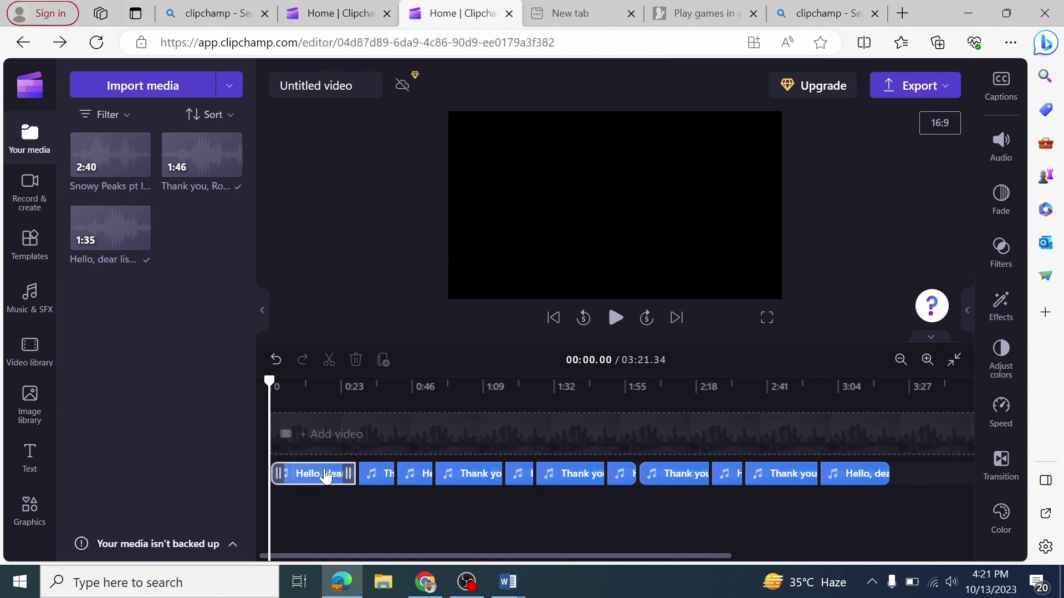
{"action": "left_click", "coordinate": [356, 473]}
{"action": "left_click", "coordinate": [350, 472]}
{"action": "key", "text": "space"}
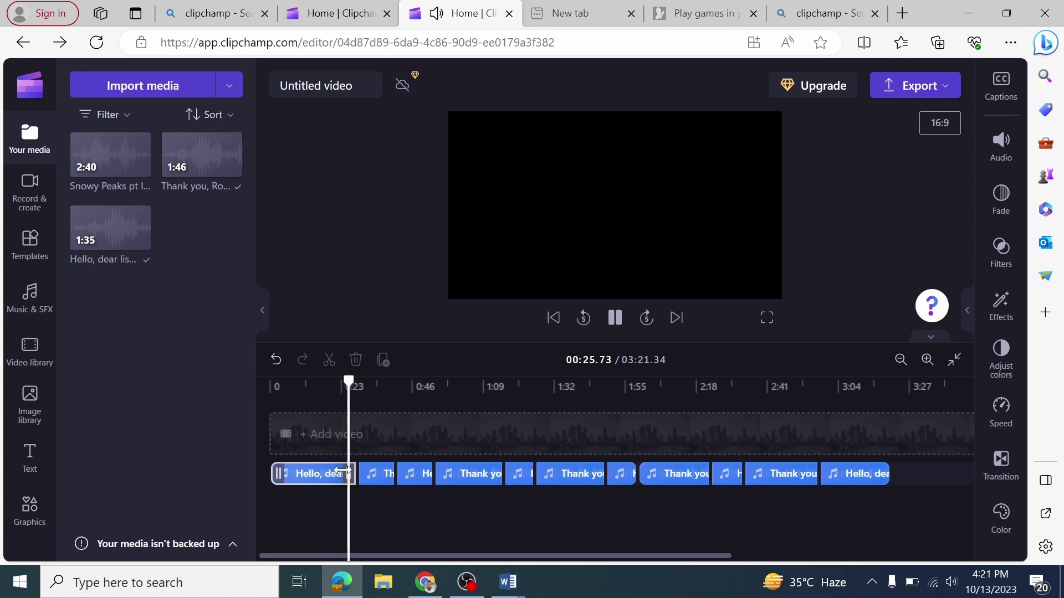
{"action": "key", "text": "space"}
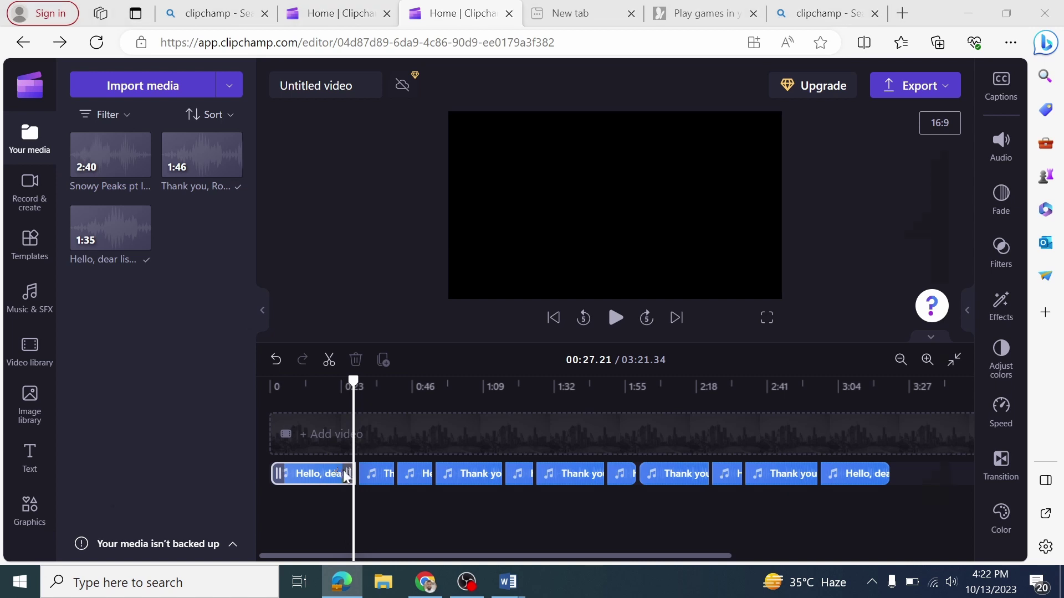
Highlight the expert's first reply in Word's Document1 and play the matching second audio clip on Clipchamp's timeline.
{"action": "key", "text": "alt+Tab"}
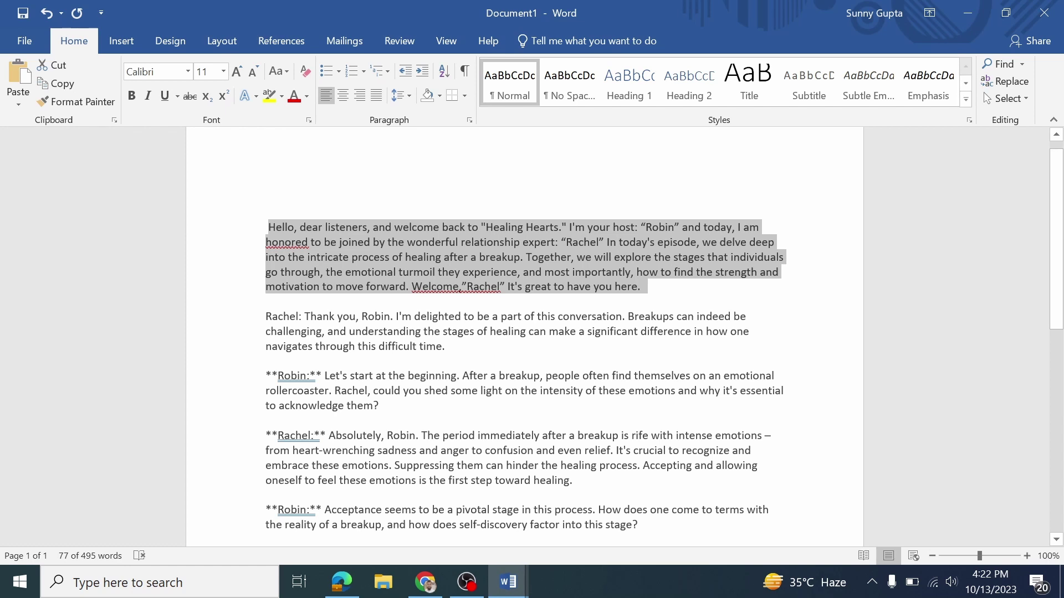
{"action": "left_click_drag", "start_coordinate": [447, 346], "coordinate": [334, 327]}
{"action": "key", "text": "alt+Tab"}
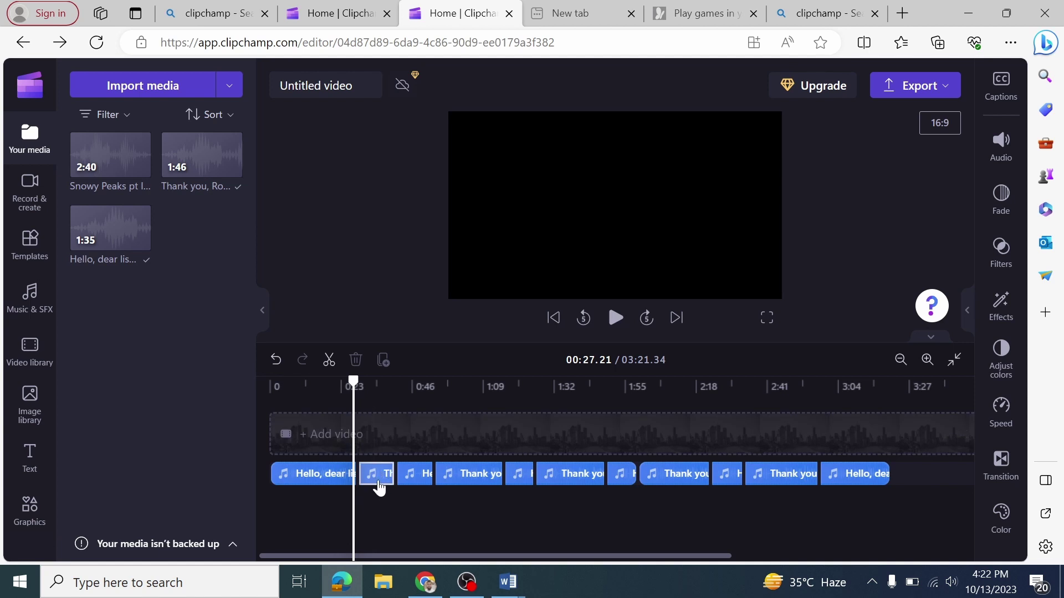
{"action": "key", "text": "space"}
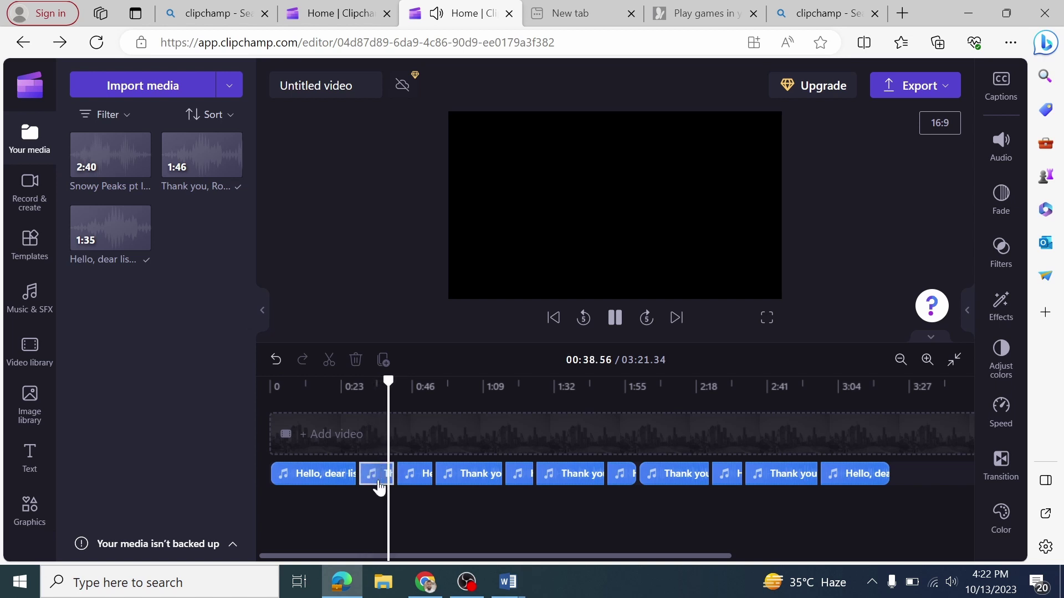
{"action": "key", "text": "space"}
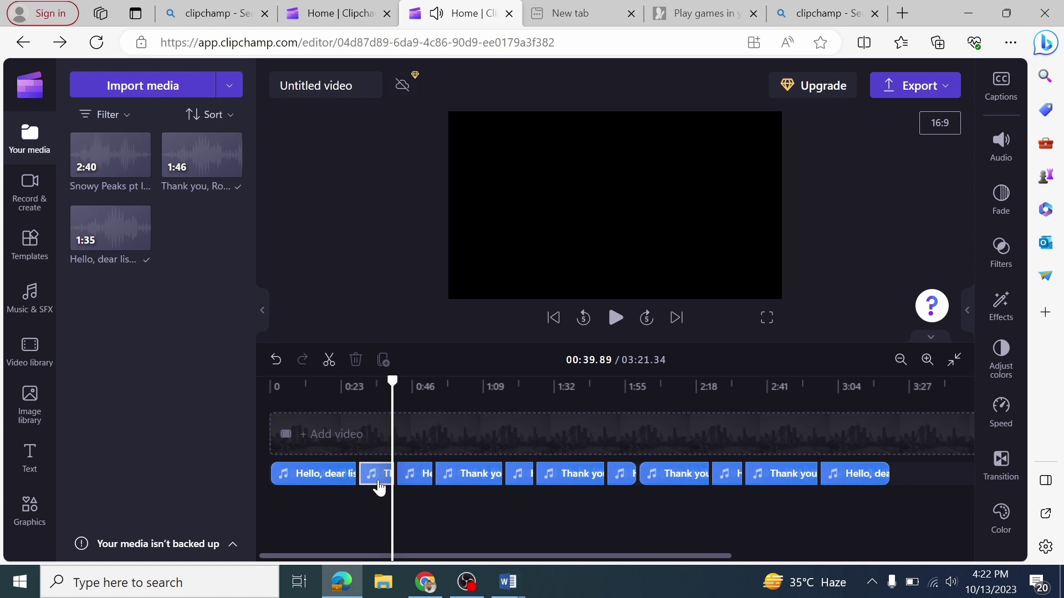
Check the host's next question in Word's Document1 and play the matching third audio clip on Clipchamp's timeline.
{"action": "key", "text": "alt+Tab"}
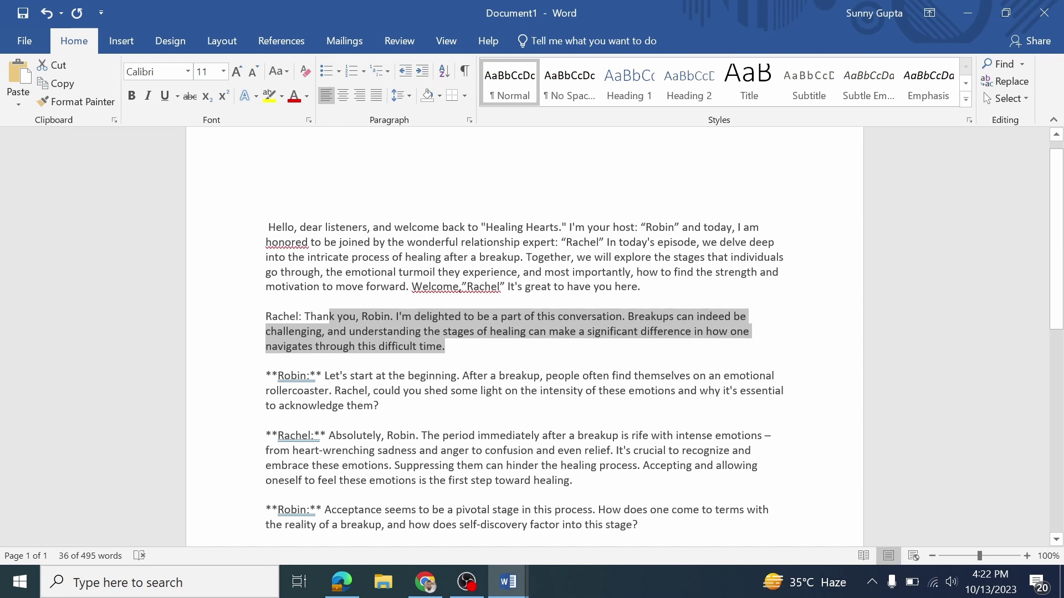
{"action": "key", "text": "alt+Tab"}
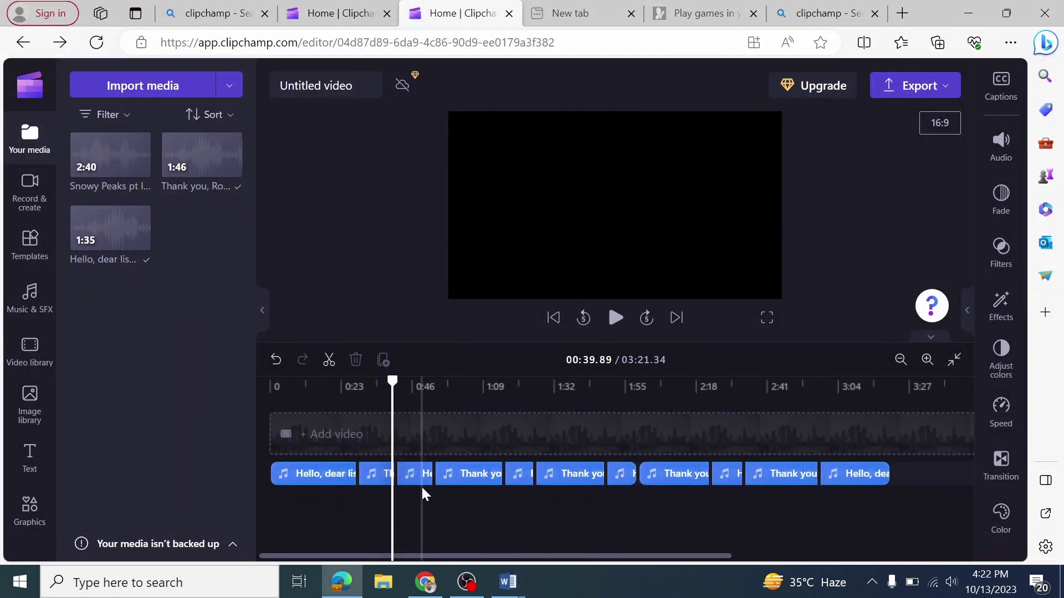
{"action": "key", "text": "space"}
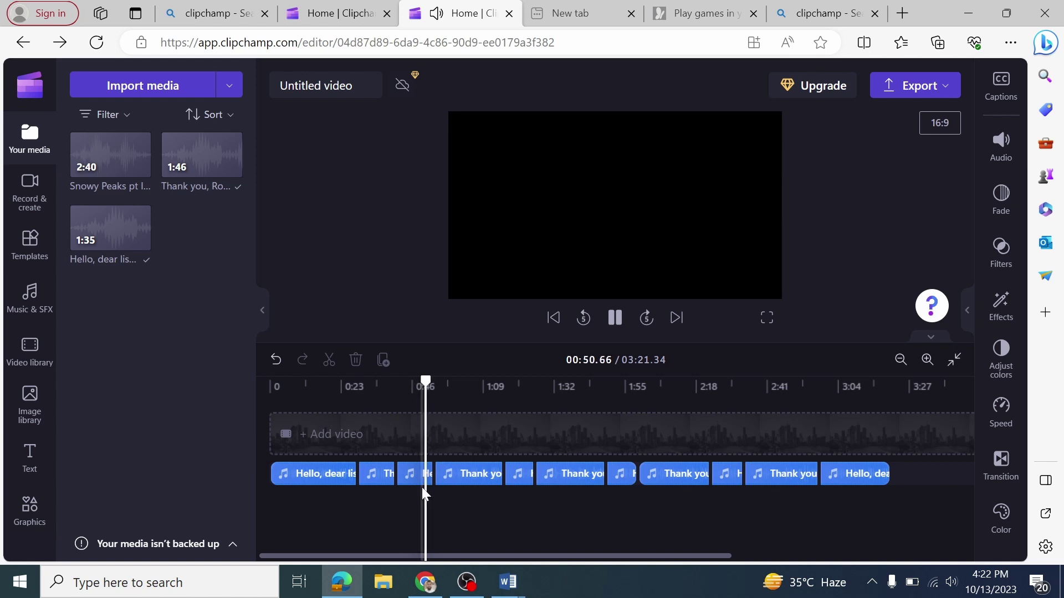
{"action": "key", "text": "space"}
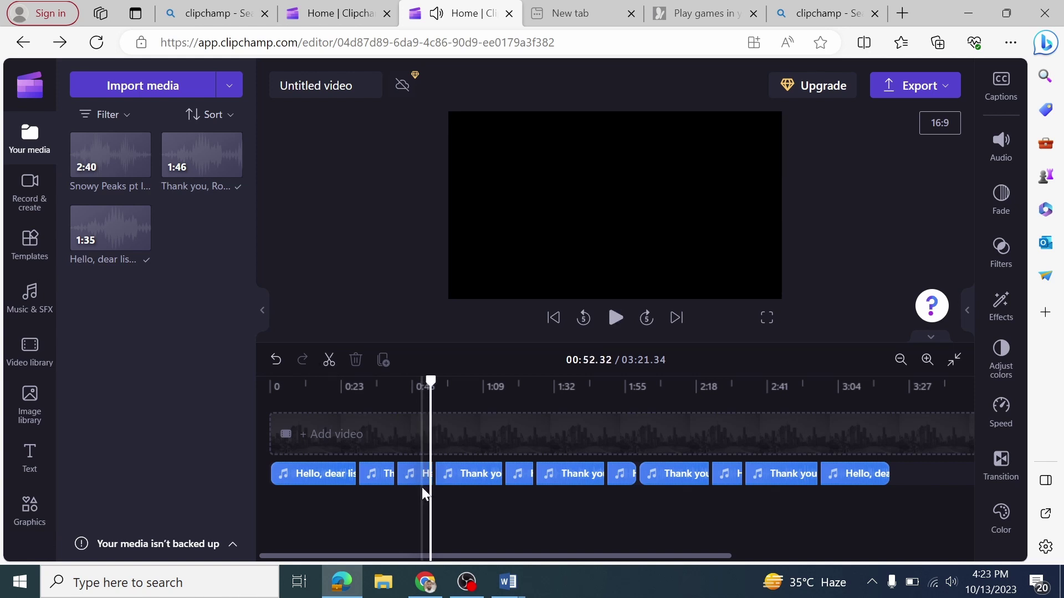
Play the start of the expert's second reply, the fourth audio clip on the timeline, and pause it.
{"action": "key", "text": "space"}
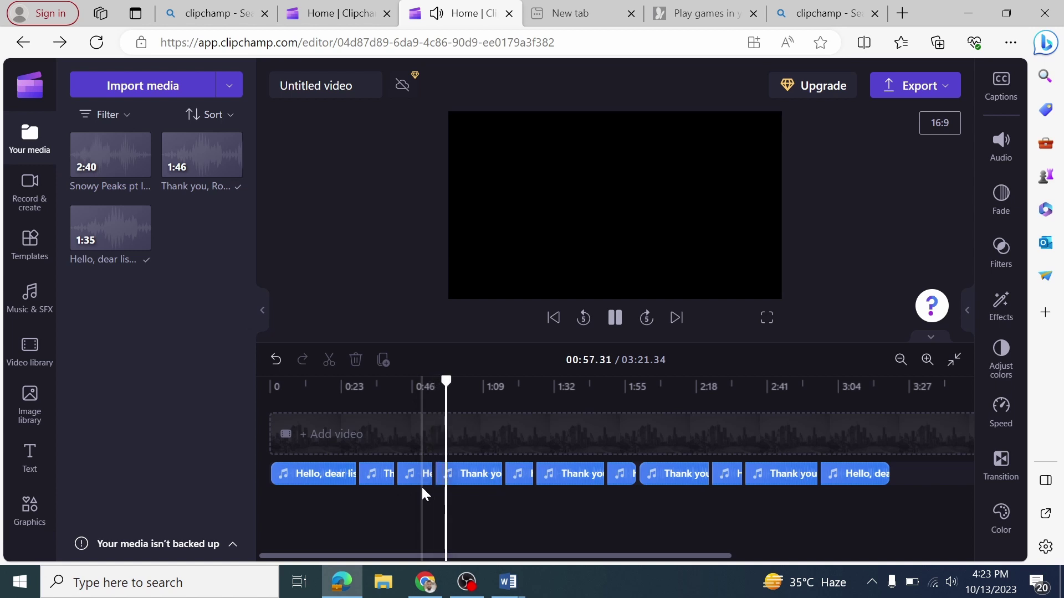
{"action": "key", "text": "space"}
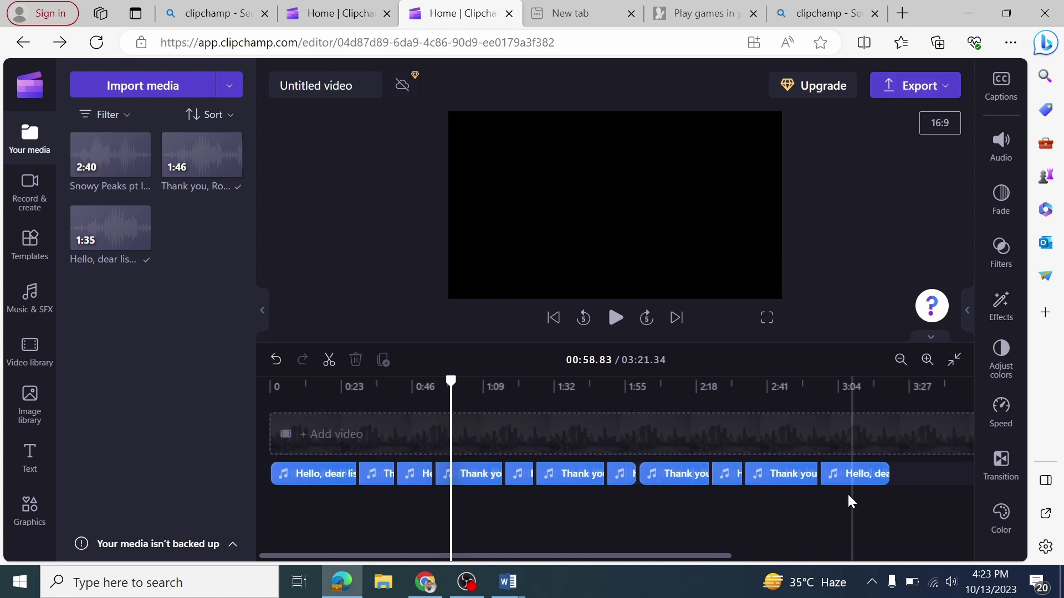
Export the assembled podcast project as a 720p MP4 video and check the export progress.
{"action": "left_click", "coordinate": [917, 89]}
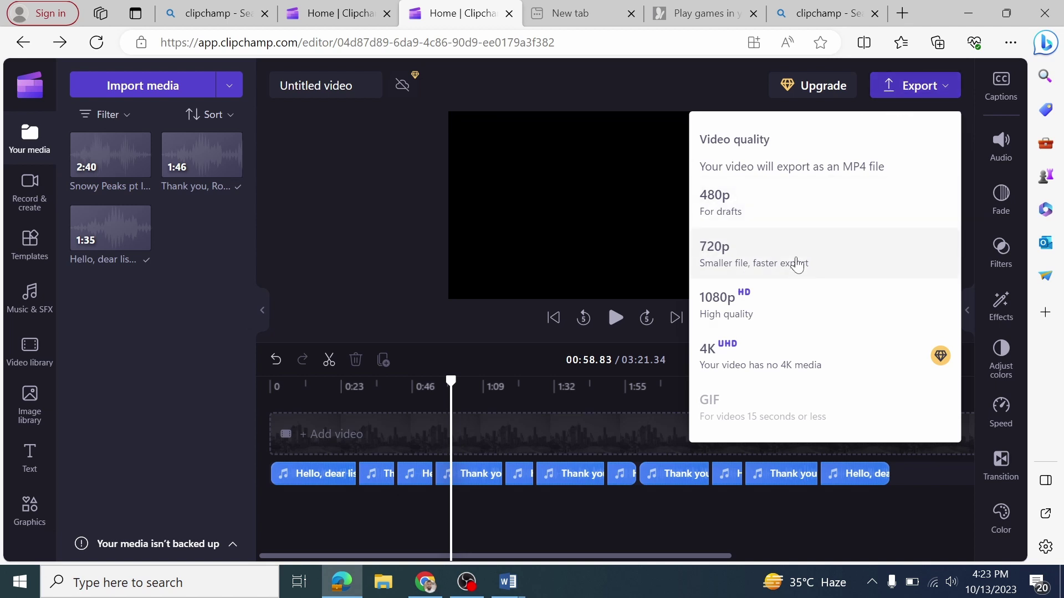
{"action": "left_click", "coordinate": [923, 89]}
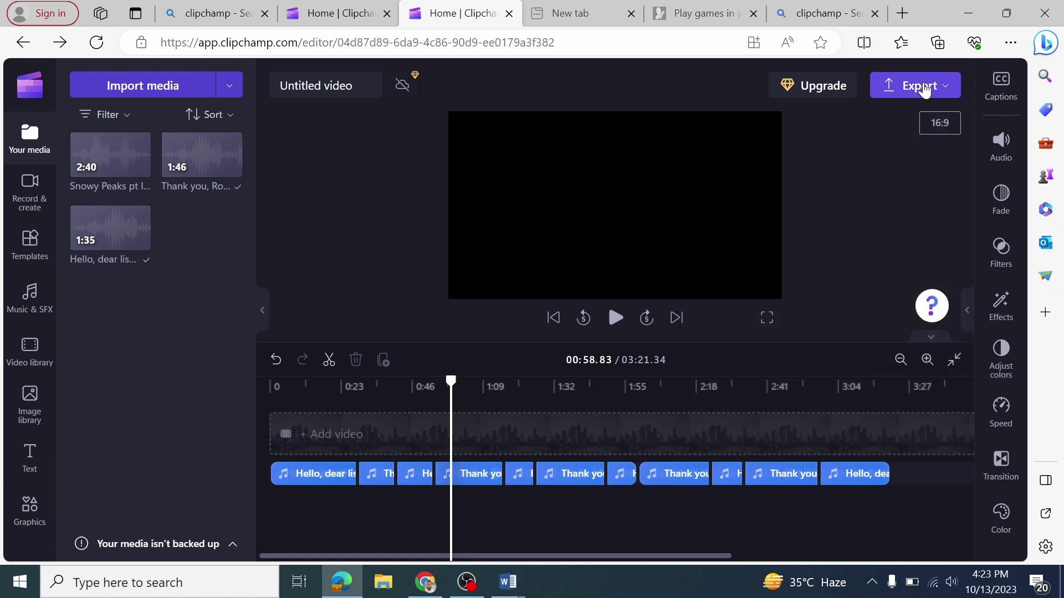
{"action": "left_click", "coordinate": [923, 89]}
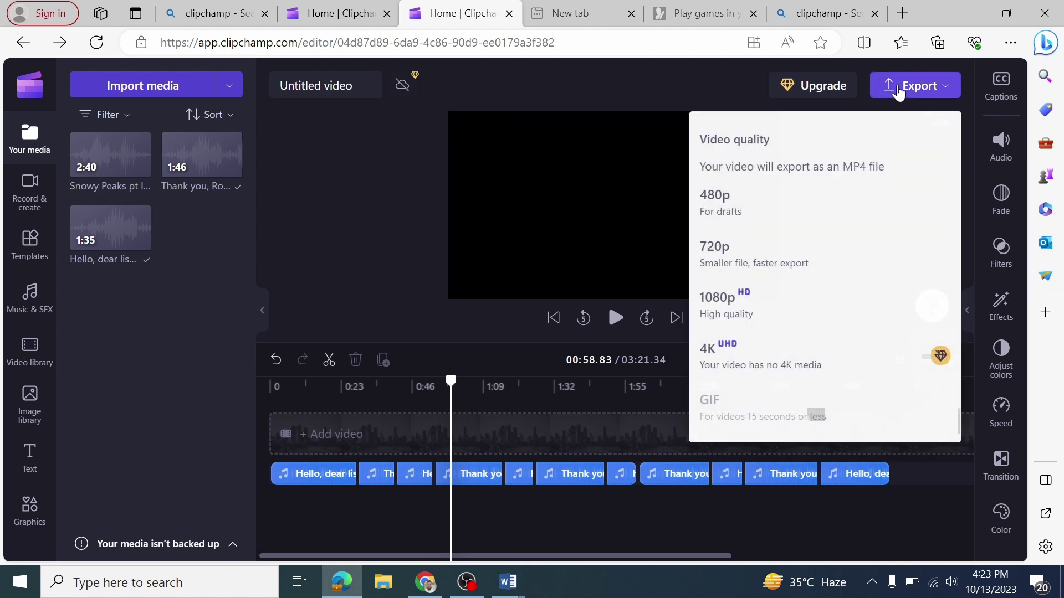
{"action": "left_click", "coordinate": [735, 265]}
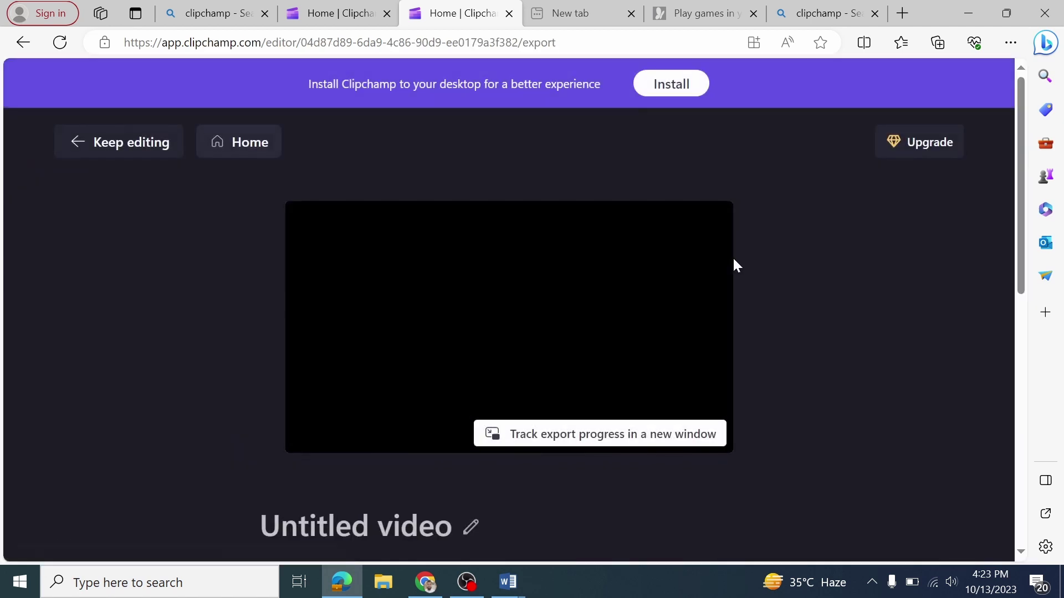
{"action": "left_click_drag", "start_coordinate": [1019, 195], "coordinate": [1012, 323]}
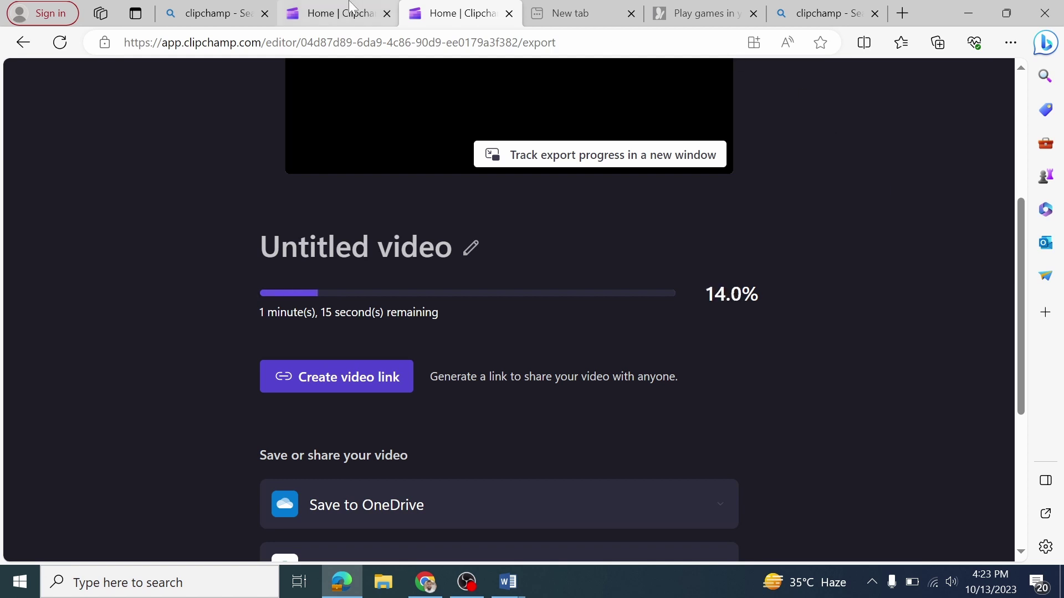
Switch to Chrome's FreeConvert page and open a new Video to MP3 conversion from the earlier conversion results.
{"action": "left_click", "coordinate": [426, 582]}
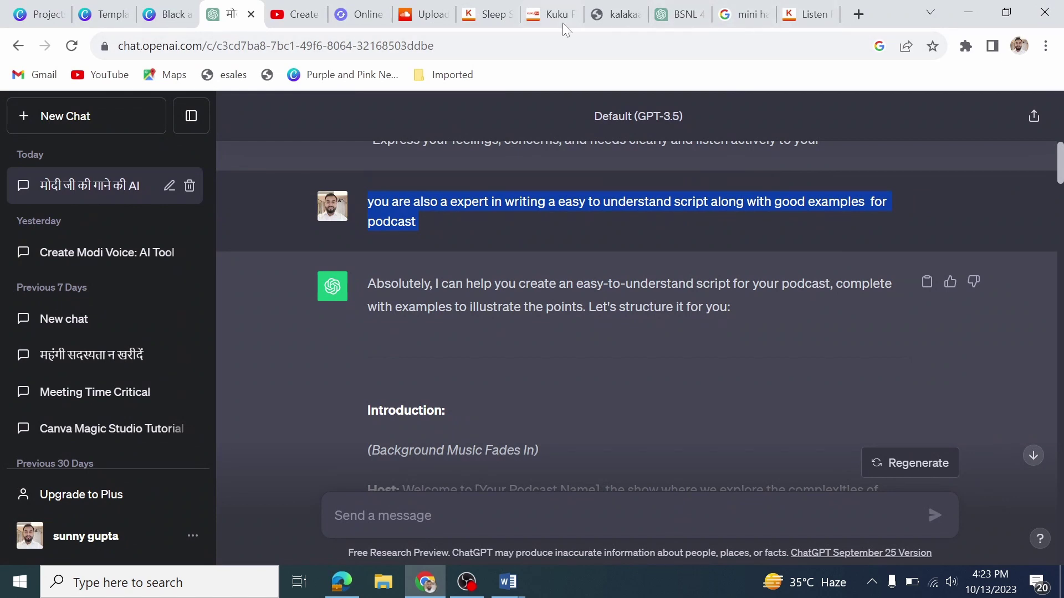
{"action": "left_click", "coordinate": [355, 18]}
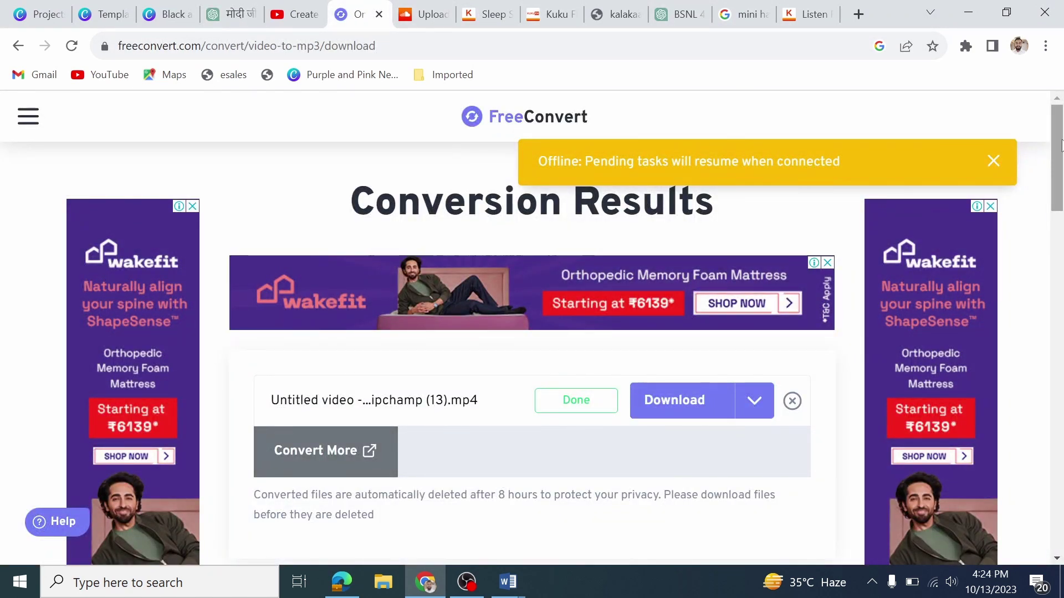
{"action": "scroll", "coordinate": [1061, 145], "scroll_direction": "down", "scroll_amount": 3}
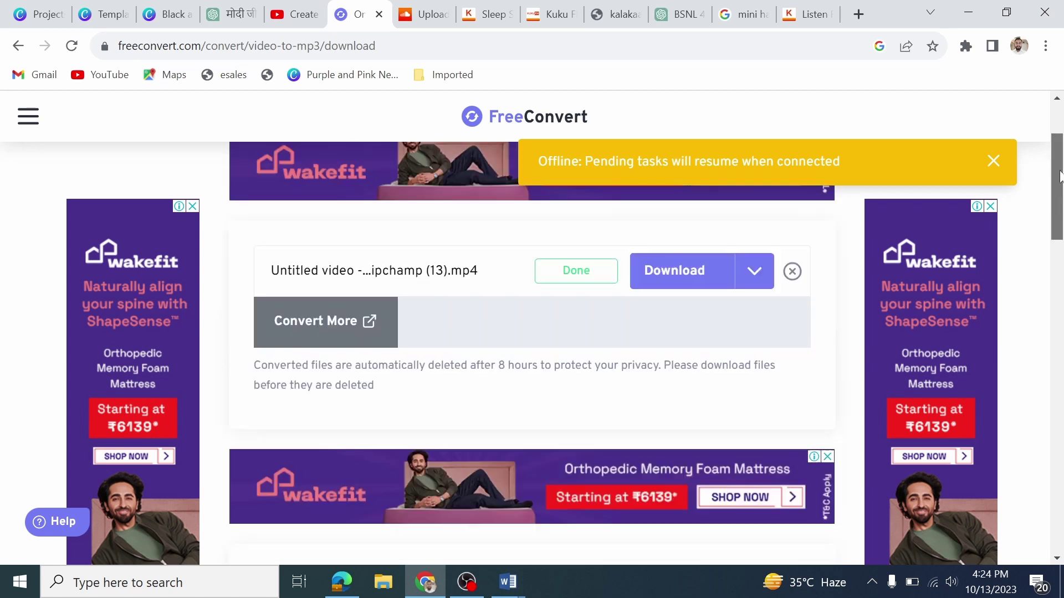
{"action": "left_click", "coordinate": [308, 309]}
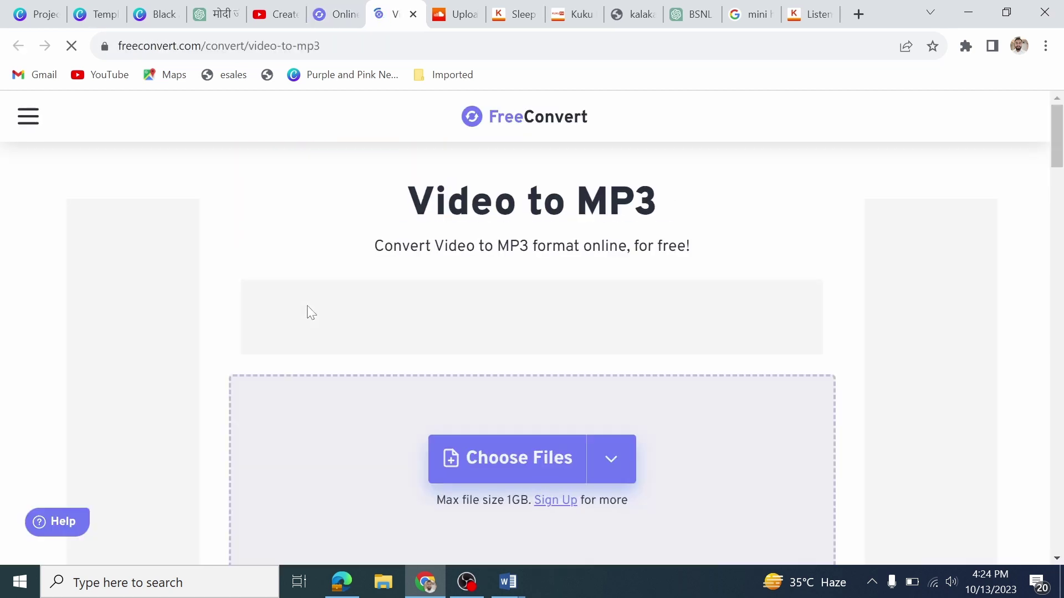
{"action": "mouse_move", "coordinate": [524, 476]}
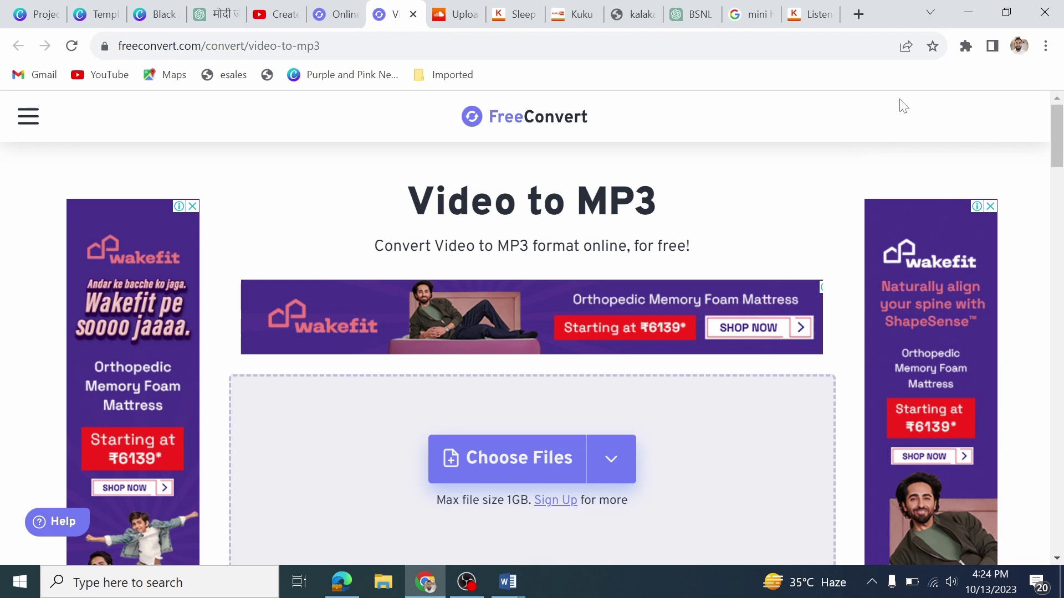
Switch to the Kuku FM home page and look over its account menu and featured audio shows.
{"action": "left_click", "coordinate": [809, 14]}
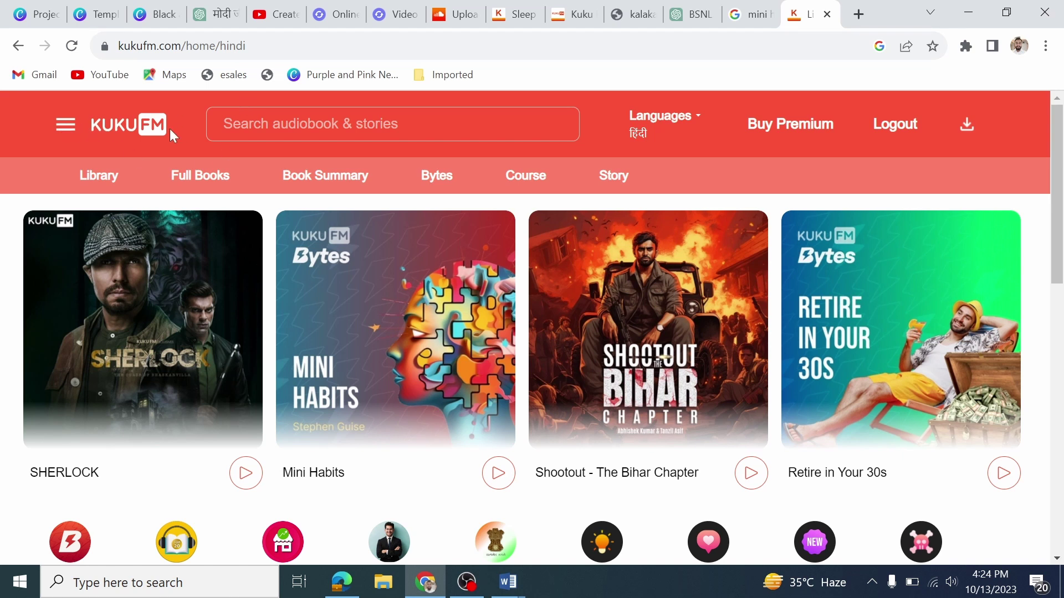
{"action": "left_click", "coordinate": [66, 126]}
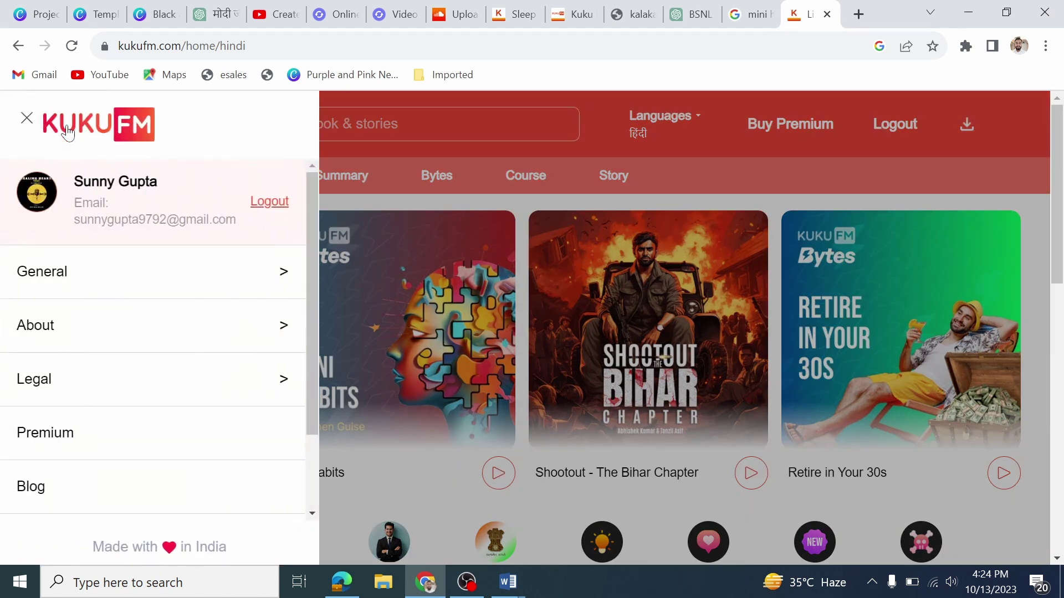
{"action": "left_click", "coordinate": [473, 145]}
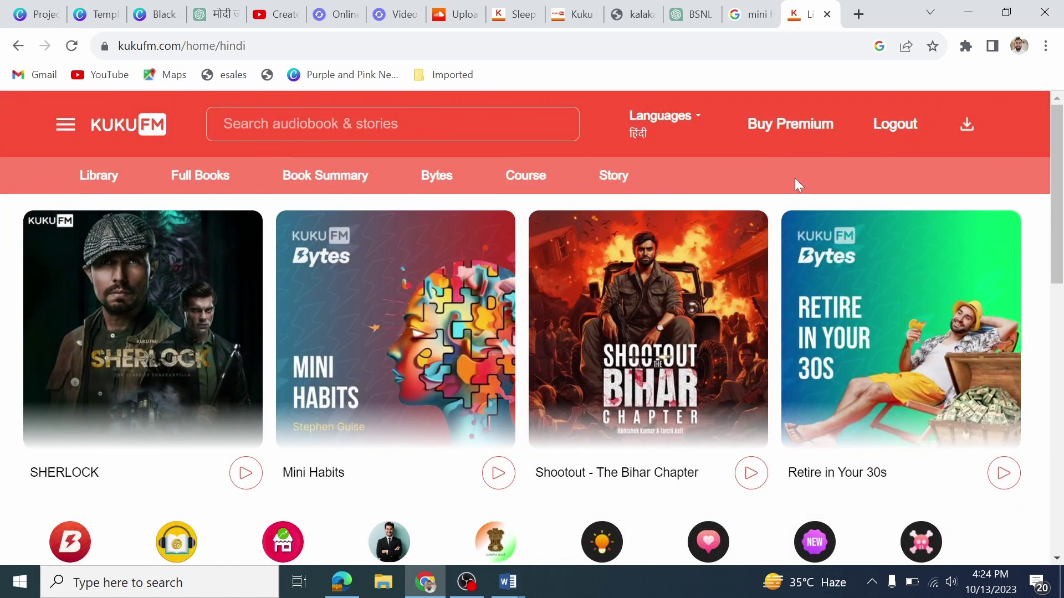
{"action": "left_click_drag", "start_coordinate": [1057, 161], "coordinate": [1057, 203]}
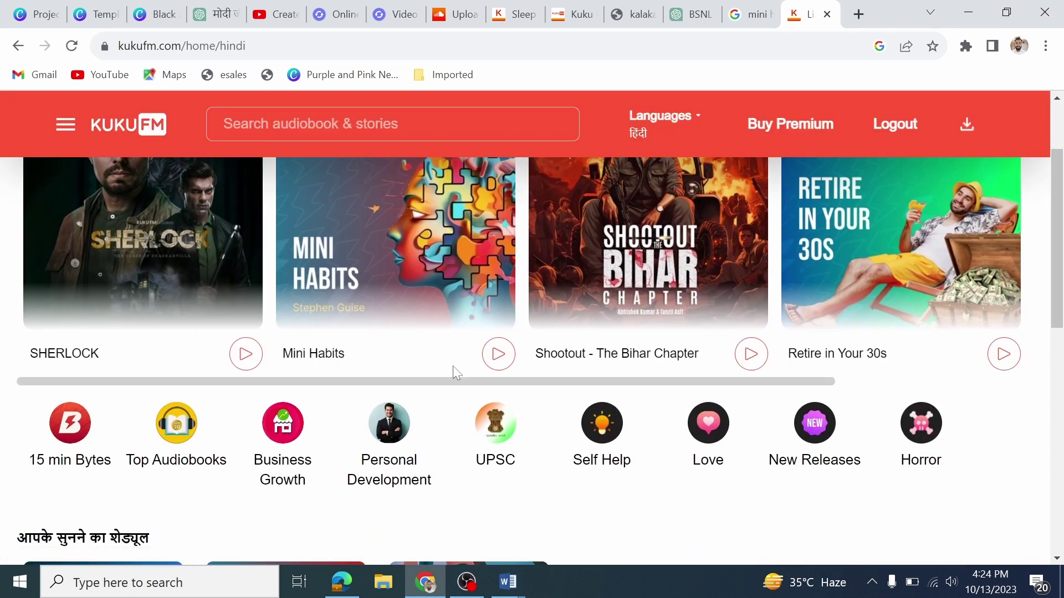
Open the Mini Habits show on Kuku FM, review its episode list and play a short part of its audio.
{"action": "left_click", "coordinate": [424, 298]}
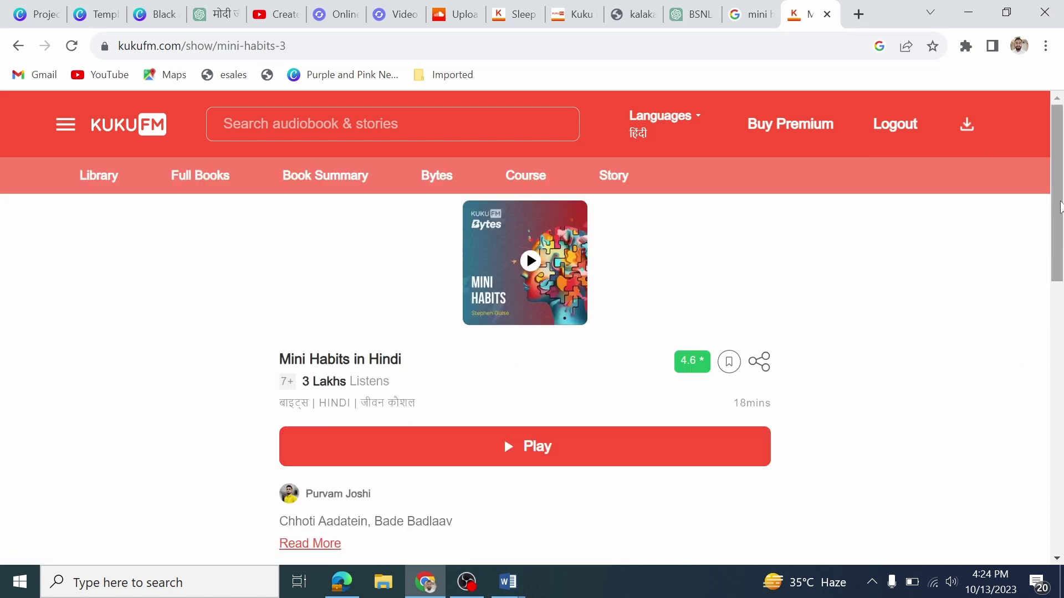
{"action": "left_click_drag", "start_coordinate": [1060, 206], "coordinate": [1060, 251]}
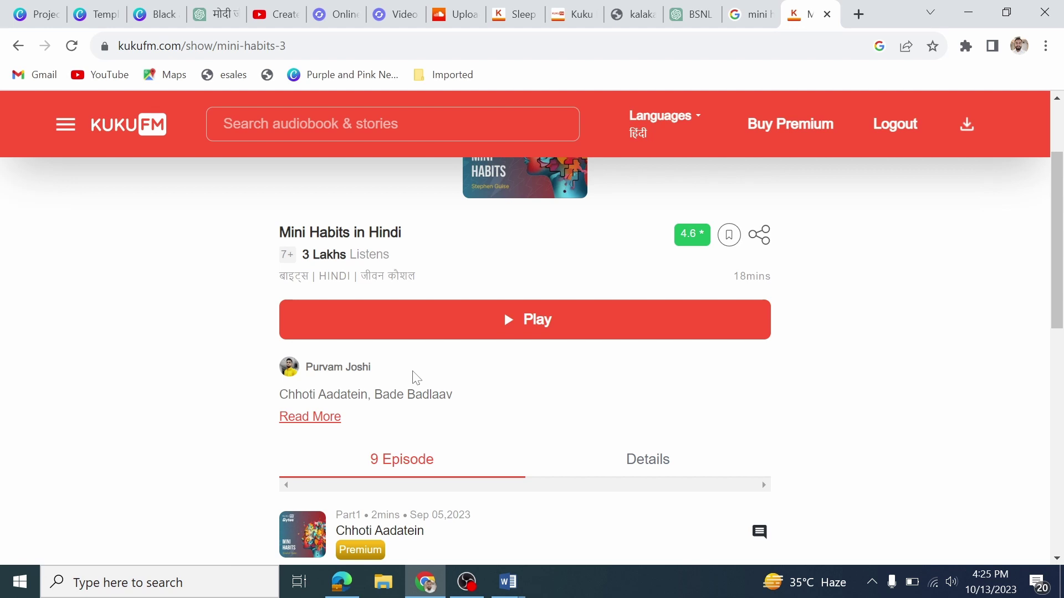
{"action": "left_click_drag", "start_coordinate": [1061, 202], "coordinate": [1056, 299]}
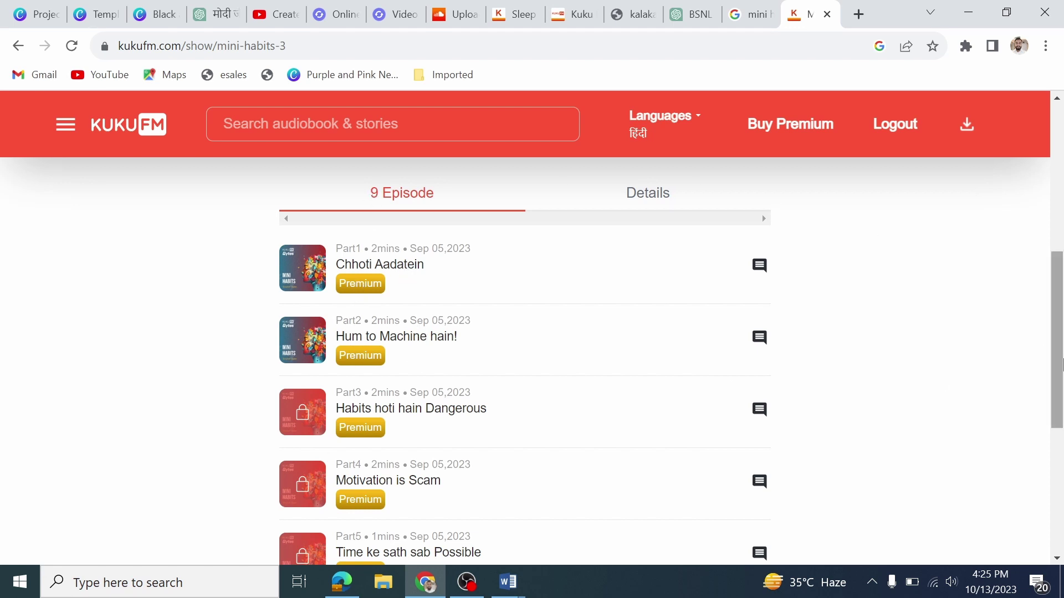
{"action": "left_click_drag", "start_coordinate": [1057, 365], "coordinate": [1062, 253]}
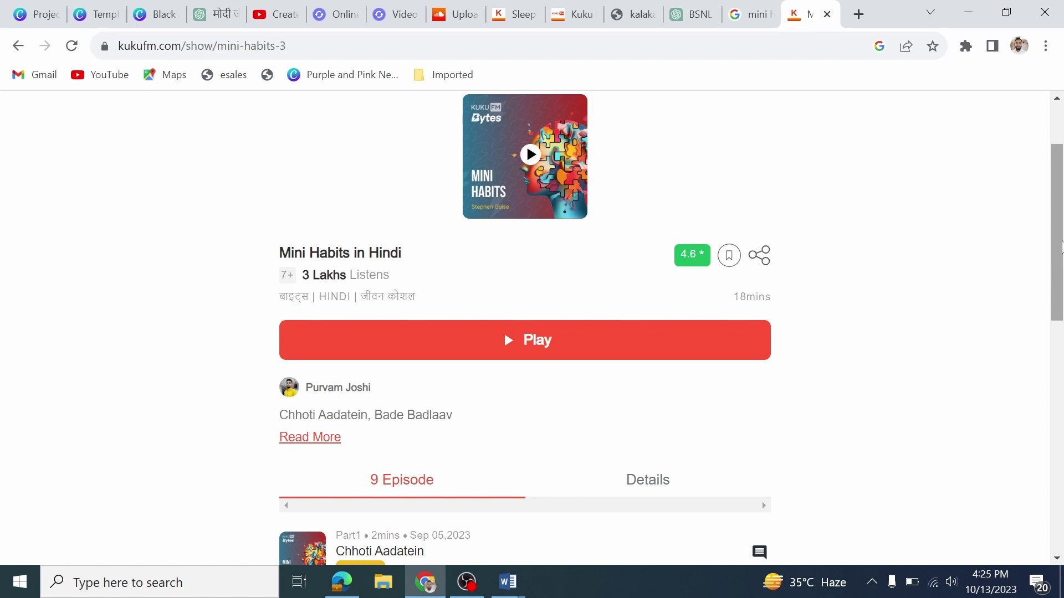
{"action": "scroll", "coordinate": [1061, 243], "scroll_direction": "down", "scroll_amount": 1}
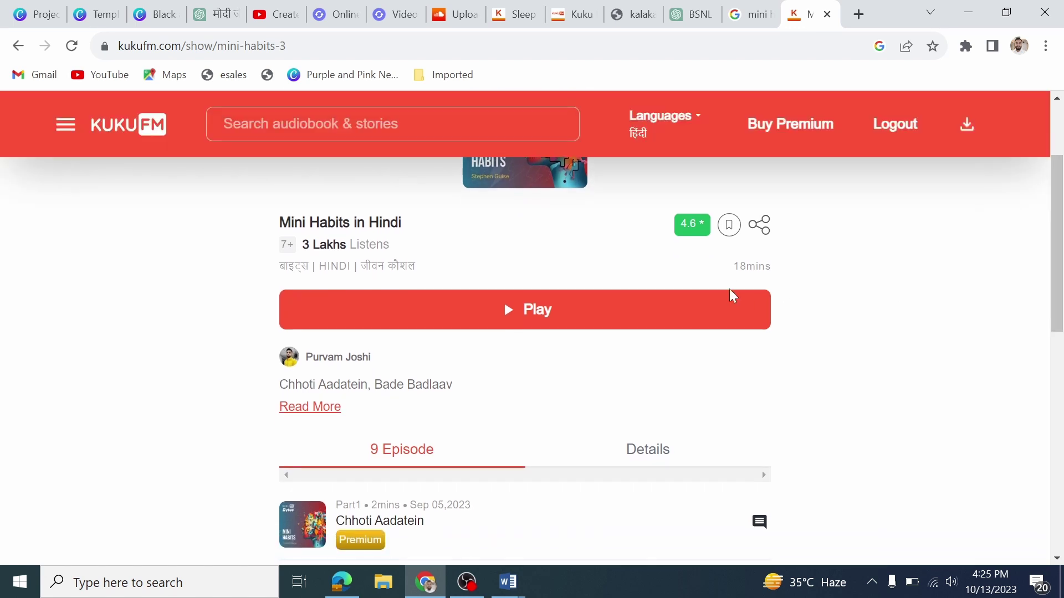
{"action": "left_click", "coordinate": [505, 317]}
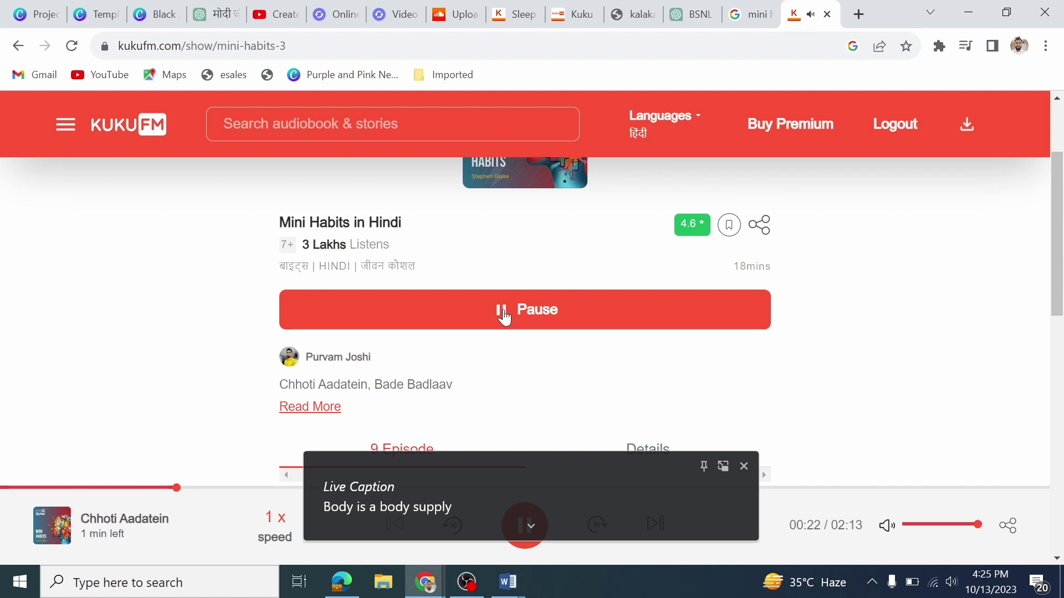
{"action": "left_click", "coordinate": [503, 313]}
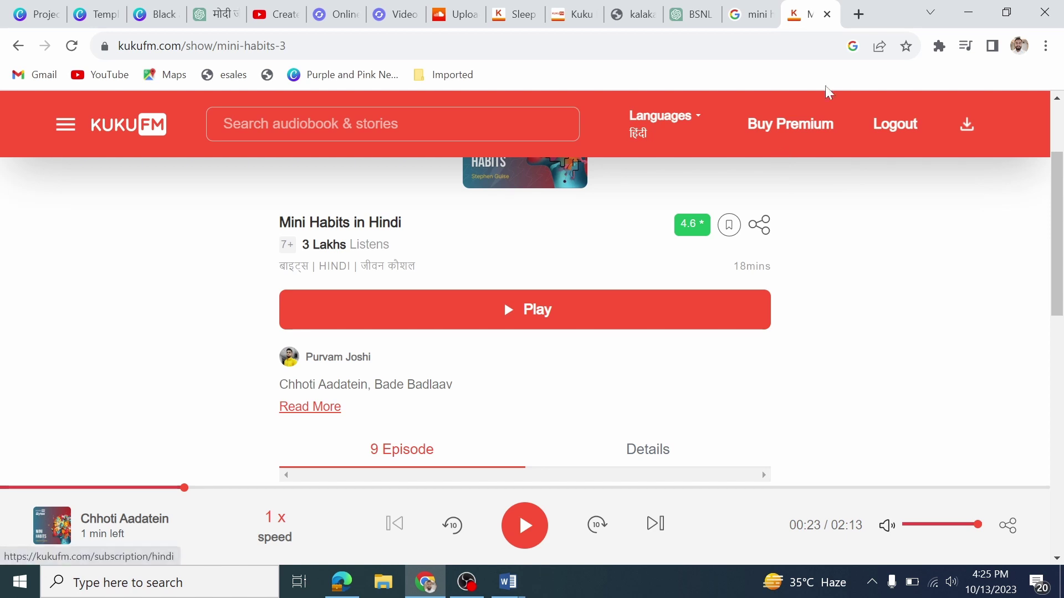
Go to Kuku FM's Creator login from its home page and open the Create New Show form.
{"action": "left_click", "coordinate": [65, 125]}
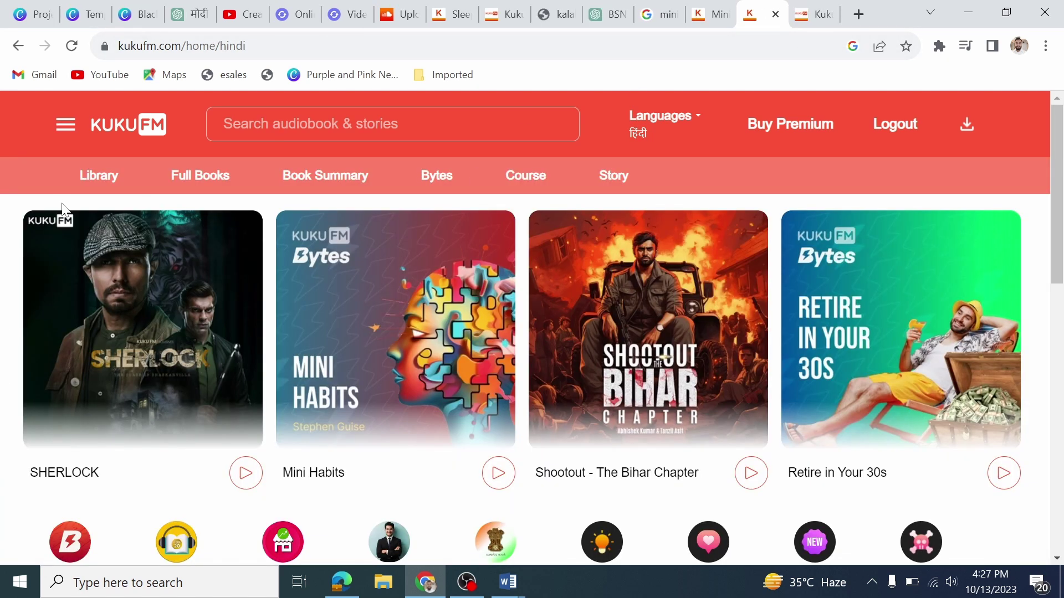
{"action": "left_click", "coordinate": [66, 127]}
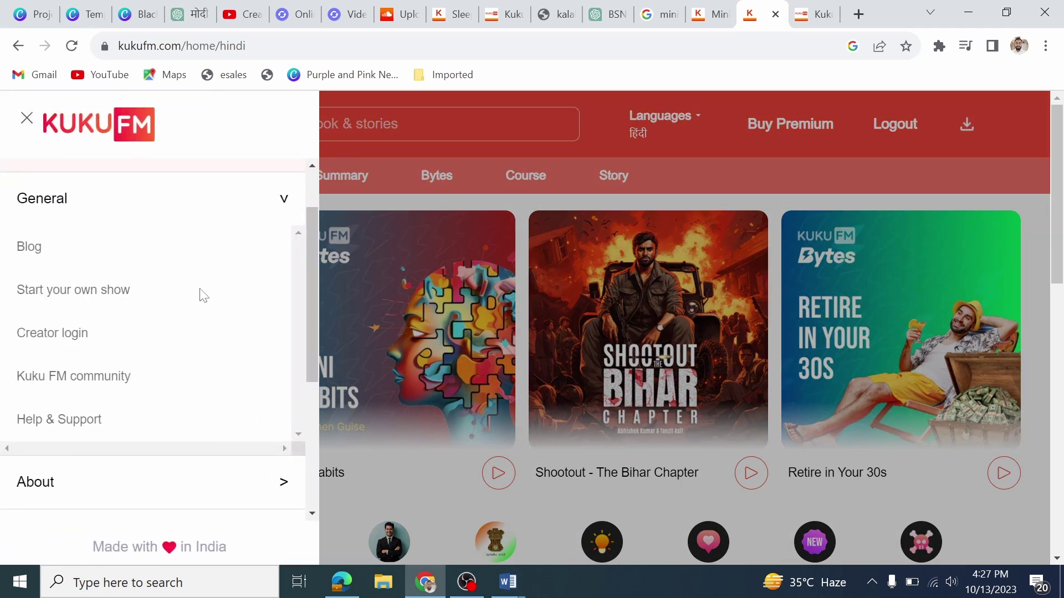
{"action": "left_click", "coordinate": [67, 336]}
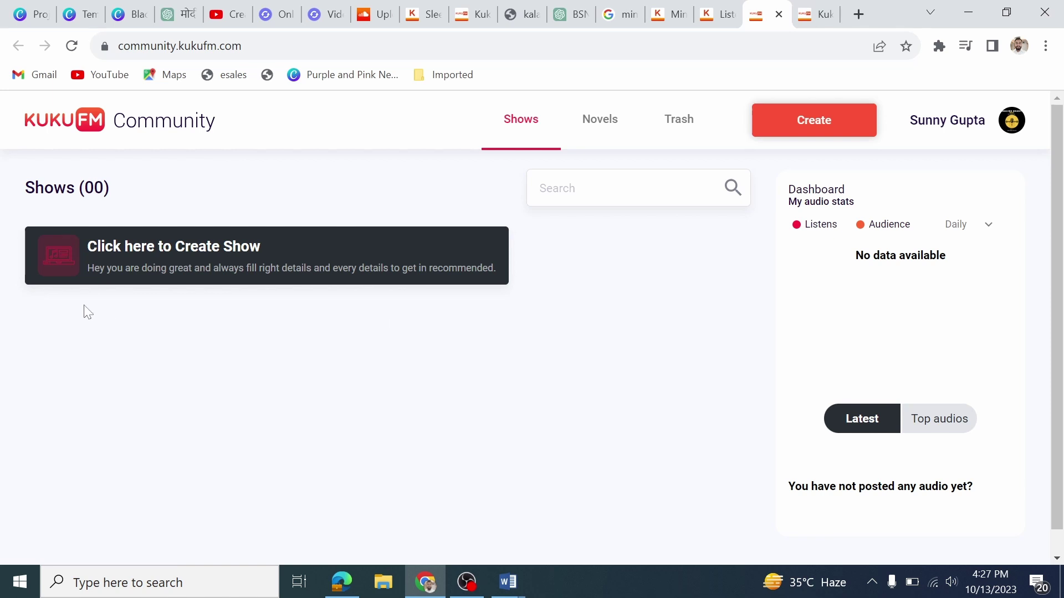
{"action": "left_click", "coordinate": [122, 260]}
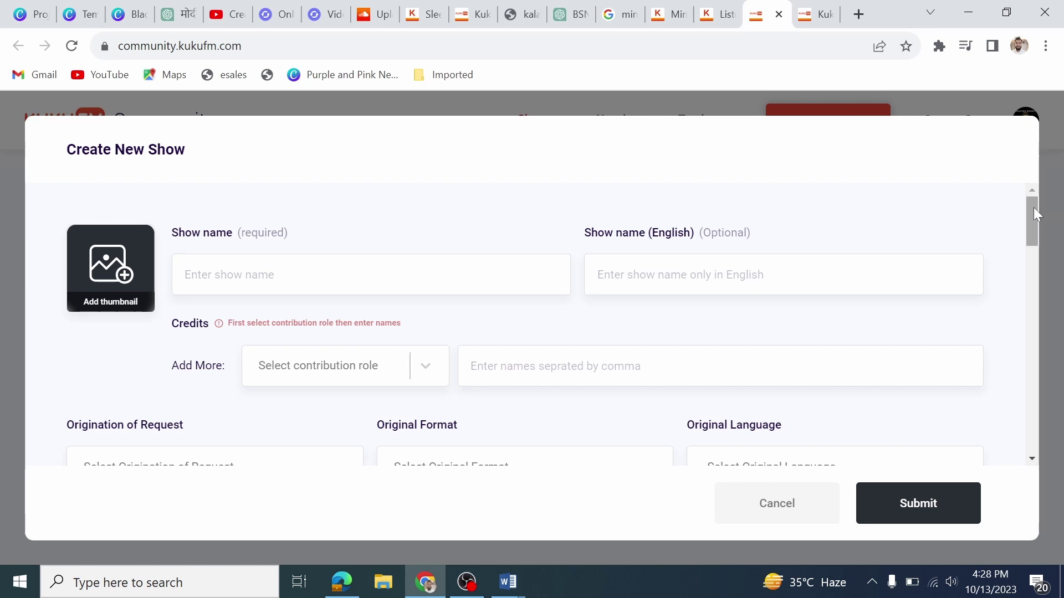
{"action": "mouse_move", "coordinate": [1033, 207]}
{"action": "left_mouse_down"}
{"action": "mouse_move", "coordinate": [1033, 413]}
{"action": "mouse_move", "coordinate": [1033, 201]}
{"action": "left_mouse_up"}
Search the Canva projects for "podcast thumnails" and open the Breakup to Breakthrough podcast cover design.
{"action": "left_click", "coordinate": [88, 16]}
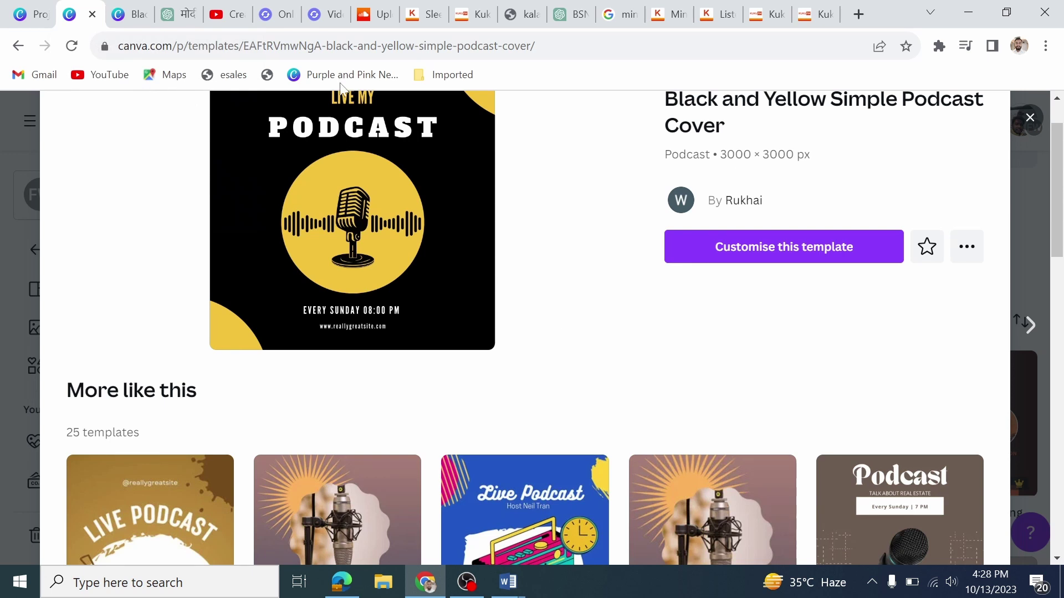
{"action": "left_click", "coordinate": [37, 14]}
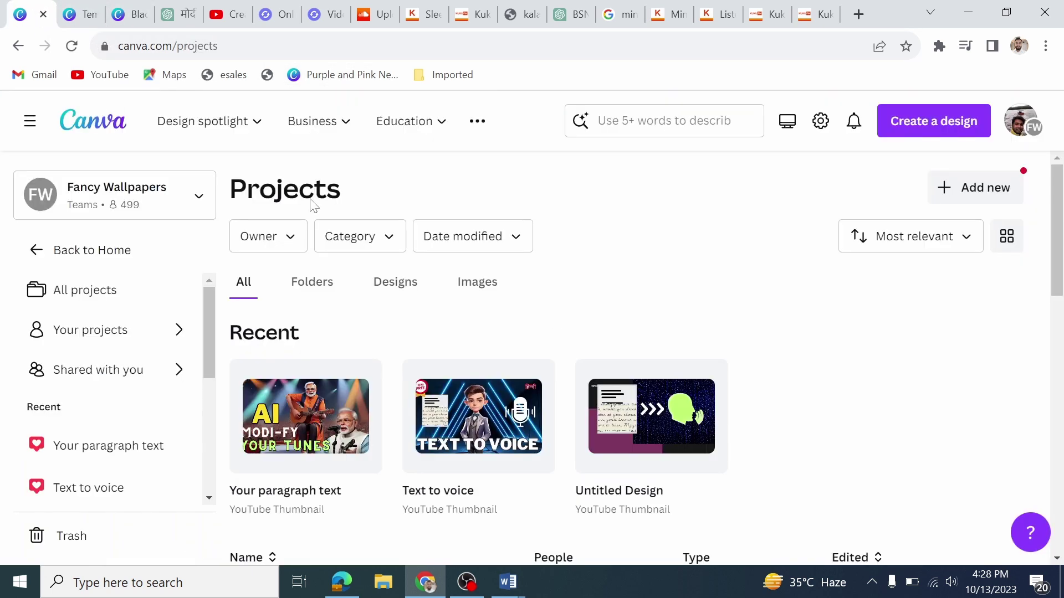
{"action": "left_click", "coordinate": [665, 121]}
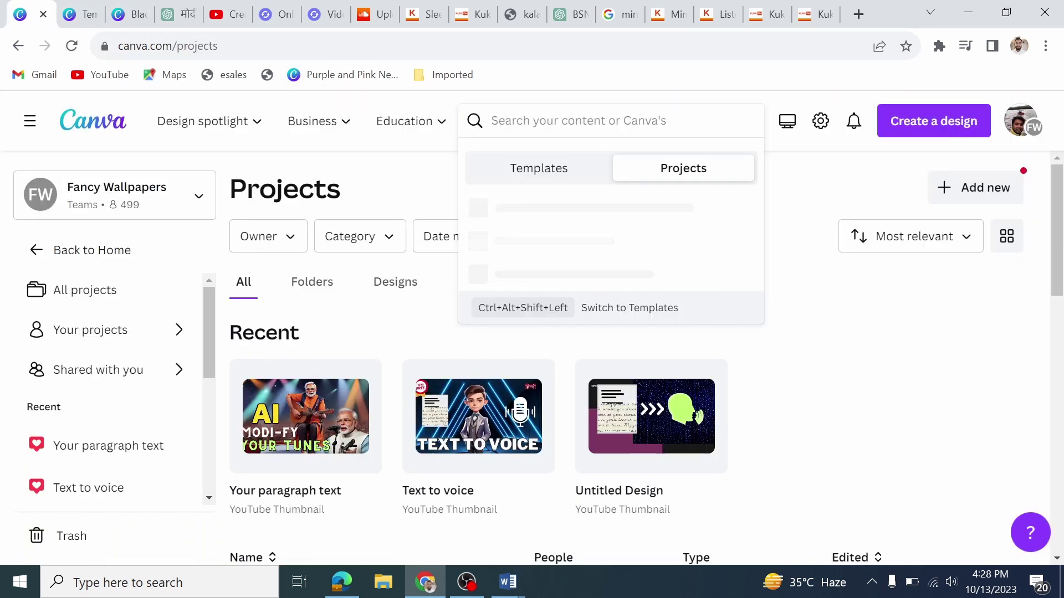
{"action": "type", "text": "podcast "}
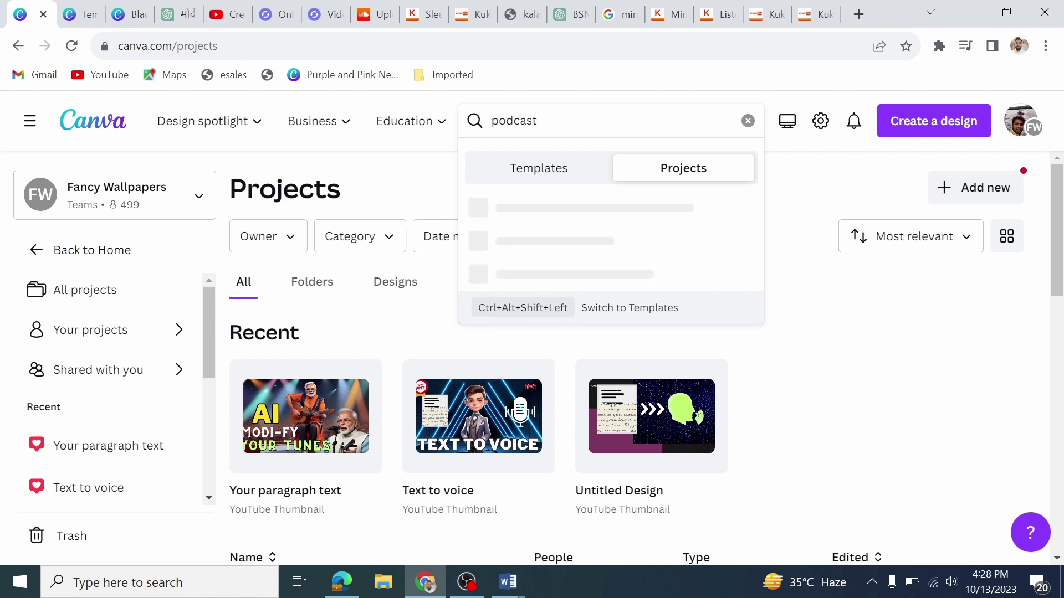
{"action": "type", "text": "thumnails"}
{"action": "key", "text": "Return"}
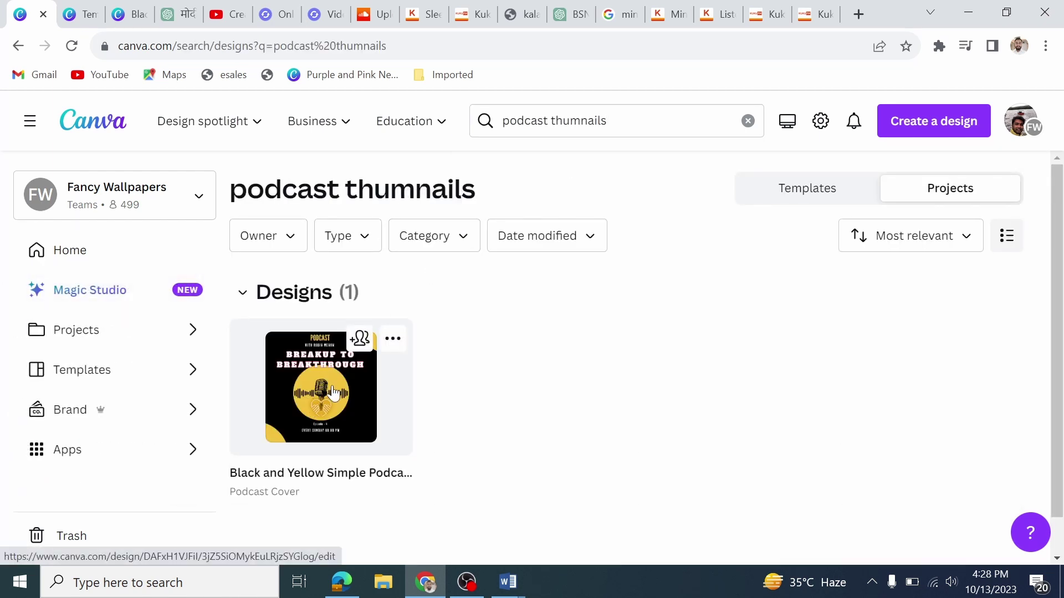
{"action": "left_click", "coordinate": [333, 394]}
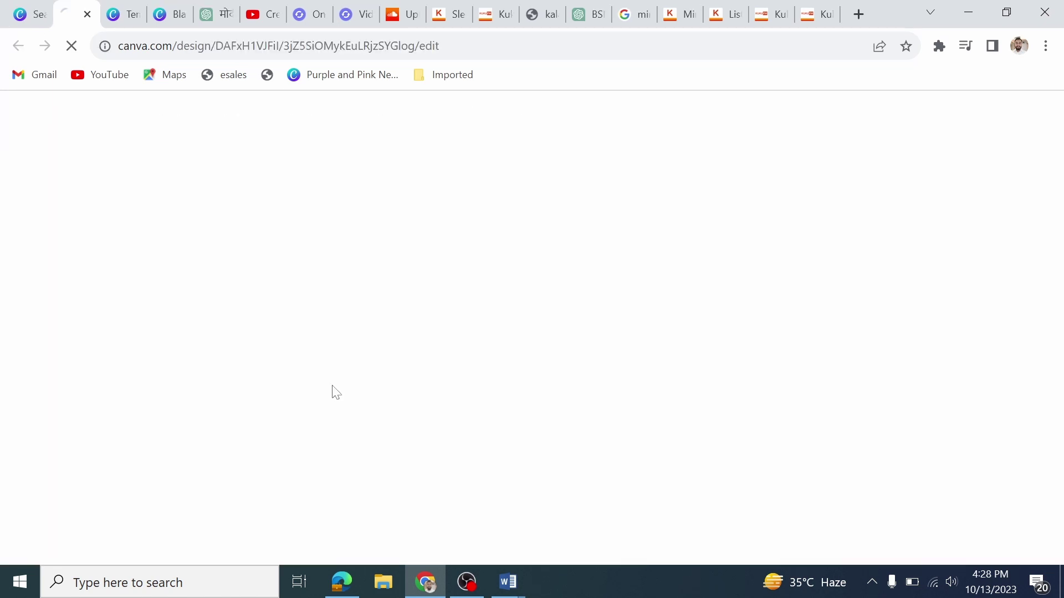
Open Canva's Black and Yellow Simple Podcast Cover template as a new design for customising.
{"action": "left_click", "coordinate": [125, 16]}
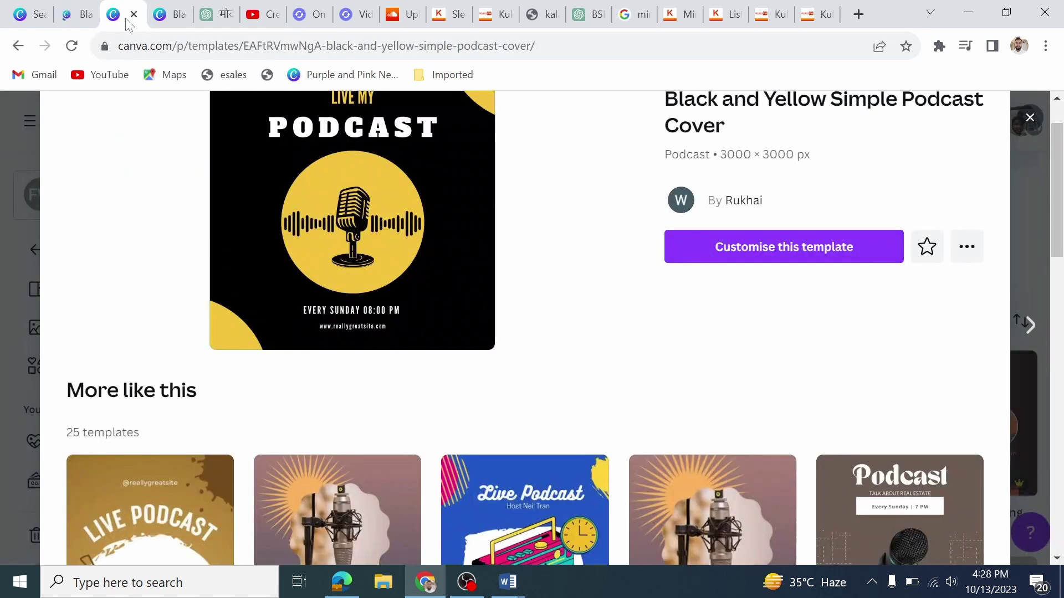
{"action": "left_click", "coordinate": [827, 260]}
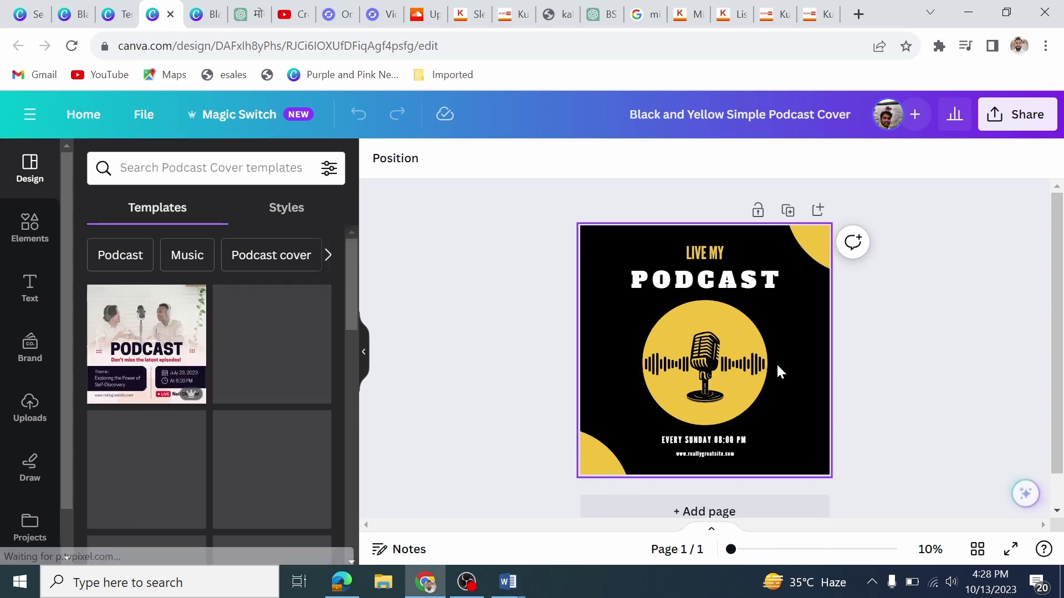
Replace the white PODCAST title on the cover with the text "HEALING HEART".
{"action": "left_click", "coordinate": [739, 280]}
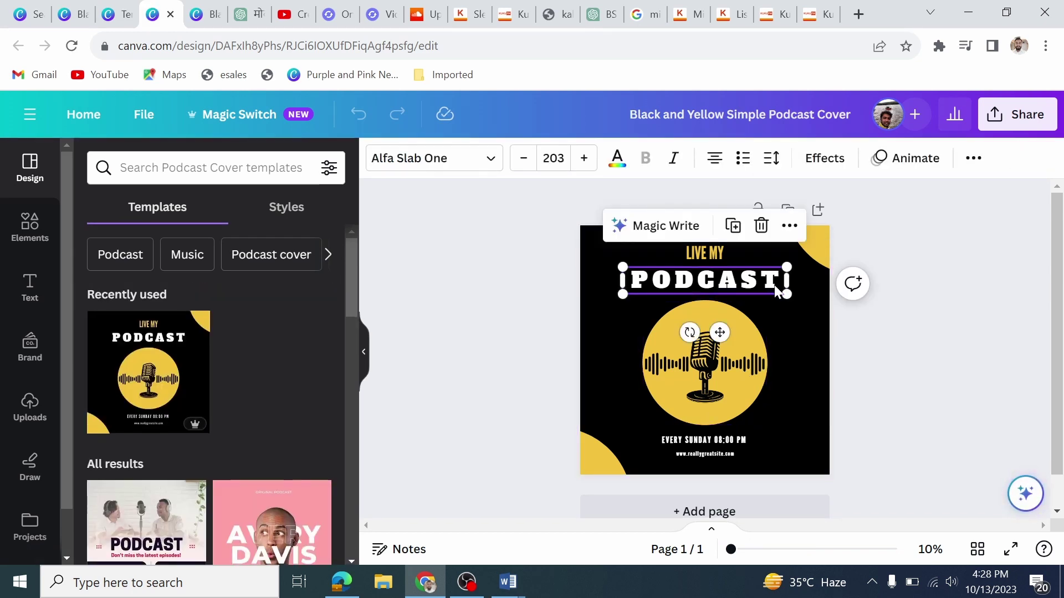
{"action": "double_click", "coordinate": [739, 280]}
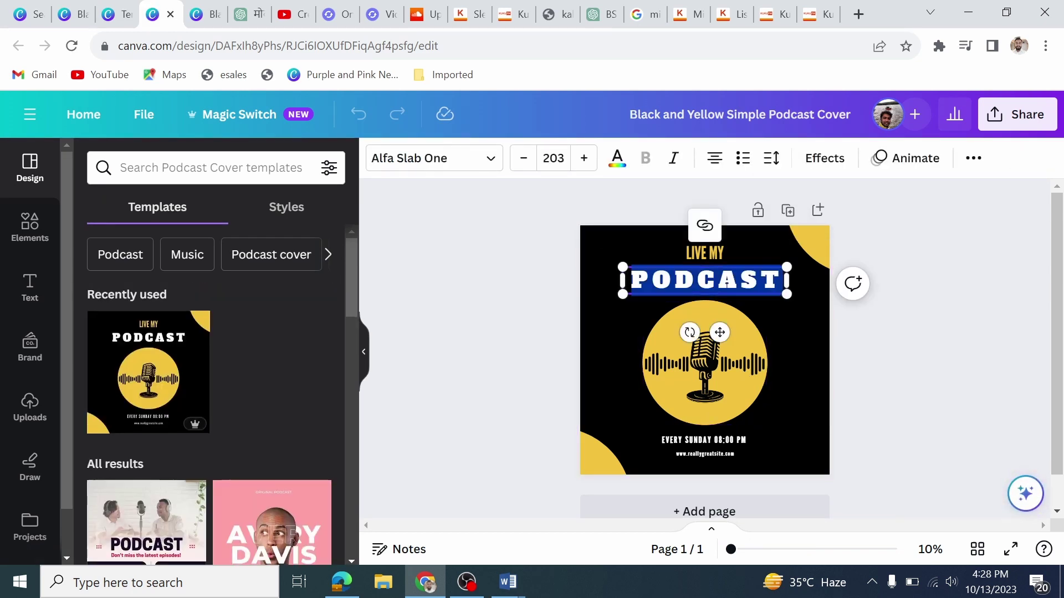
{"action": "type", "text": "HA"}
{"action": "key", "text": "BackSpace"}
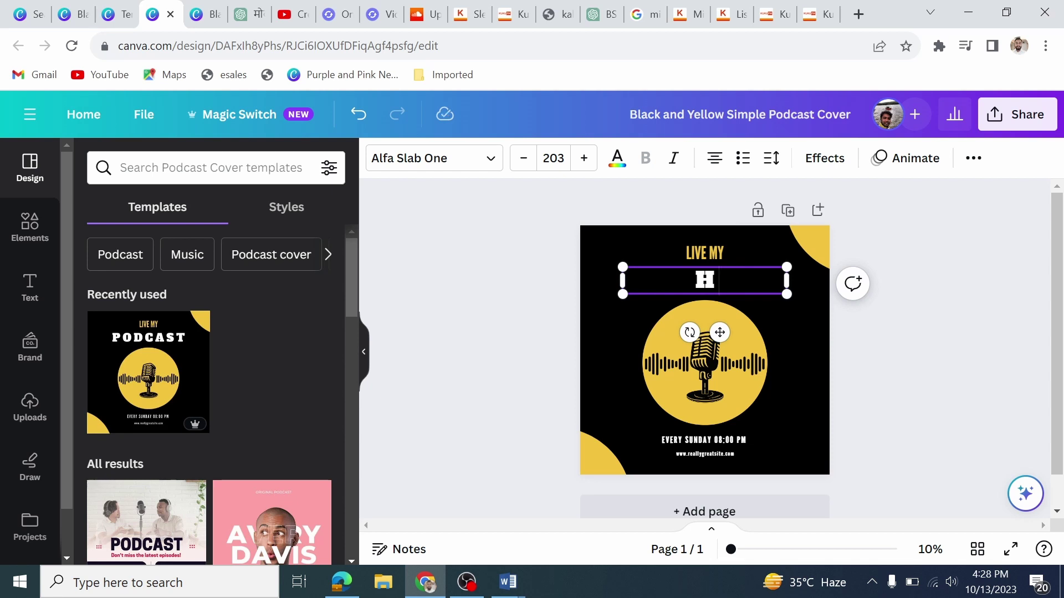
{"action": "type", "text": "EALIN"}
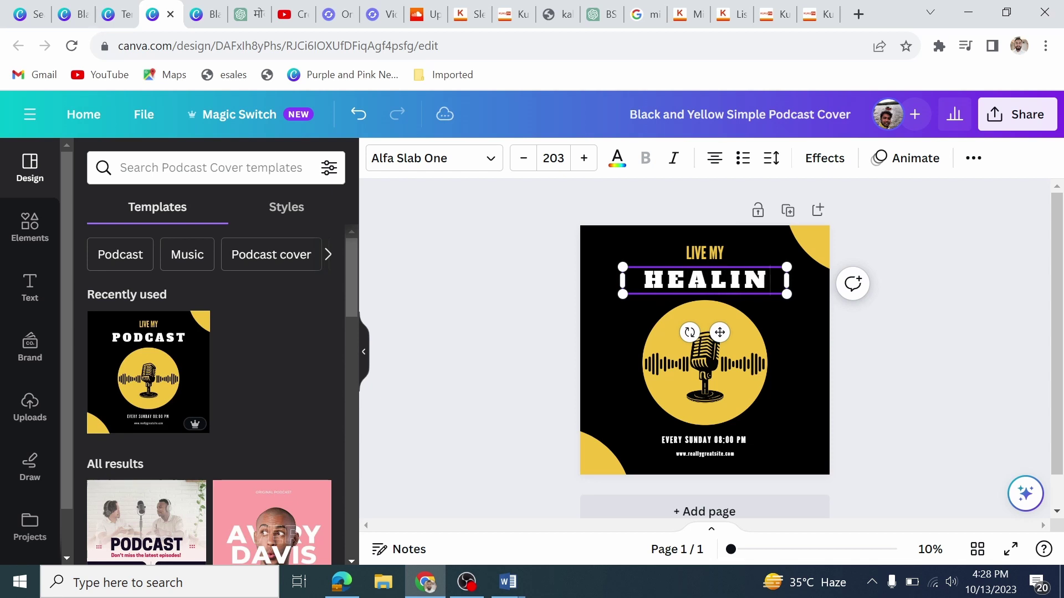
{"action": "type", "text": "G TO"}
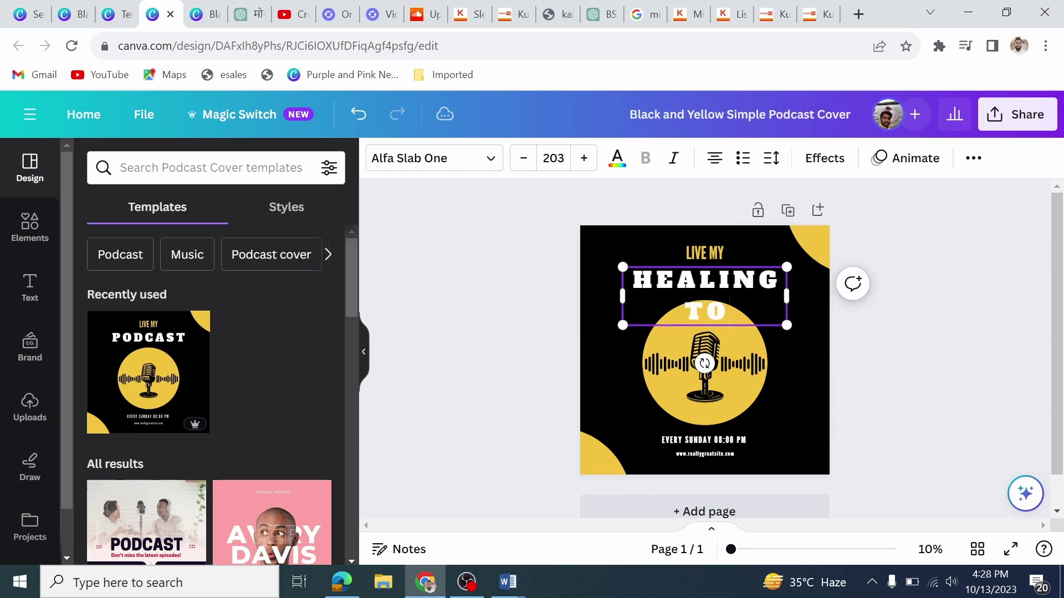
{"action": "key", "text": "BackSpace"}
{"action": "key", "text": "BackSpace"}
{"action": "key", "text": "BackSpace"}
{"action": "type", "text": "HEART"}
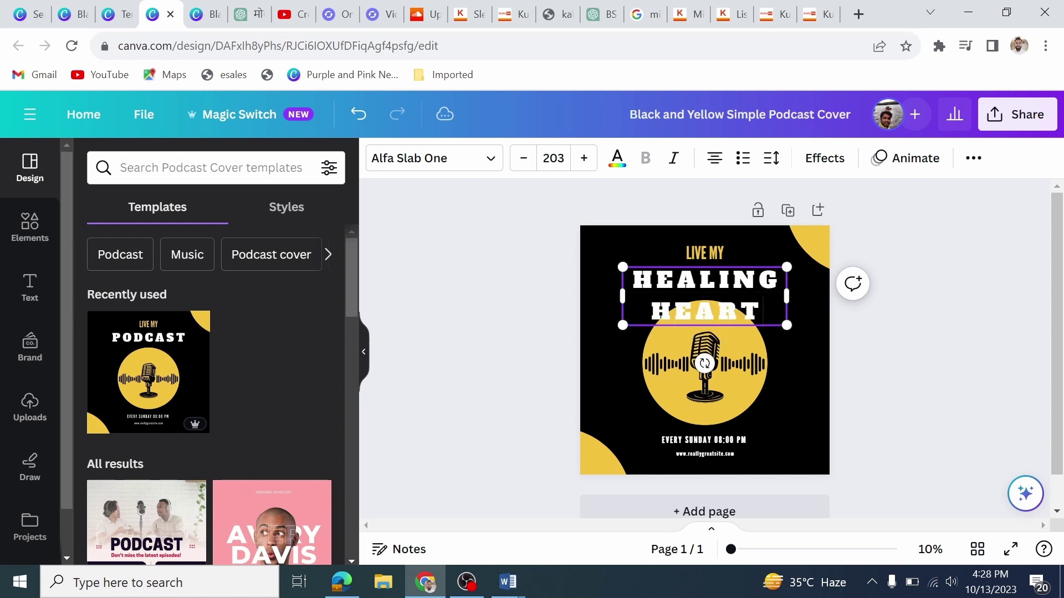
Change the yellow "LIVE MY" line to "AI PAR CHARCHA" and widen its text box so it fits on one line.
{"action": "double_click", "coordinate": [704, 253]}
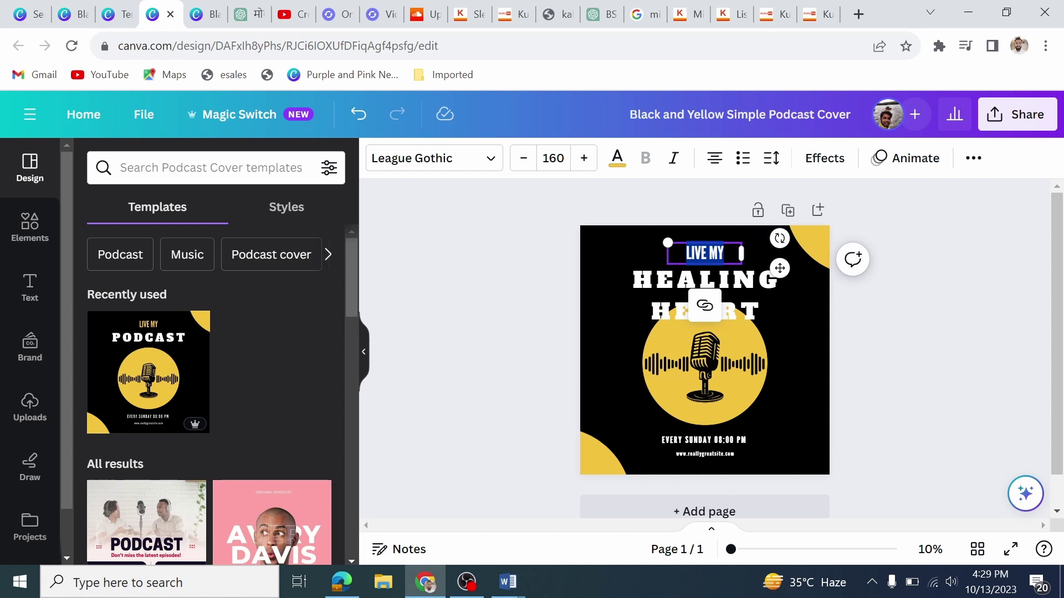
{"action": "type", "text": "AI"}
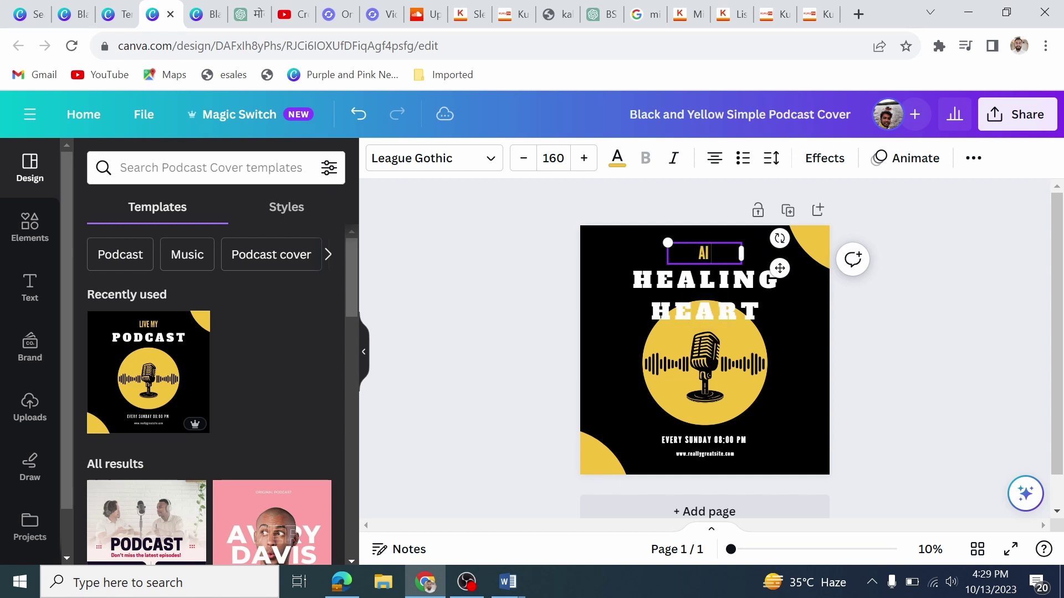
{"action": "type", "text": " PAR CHARCHA"}
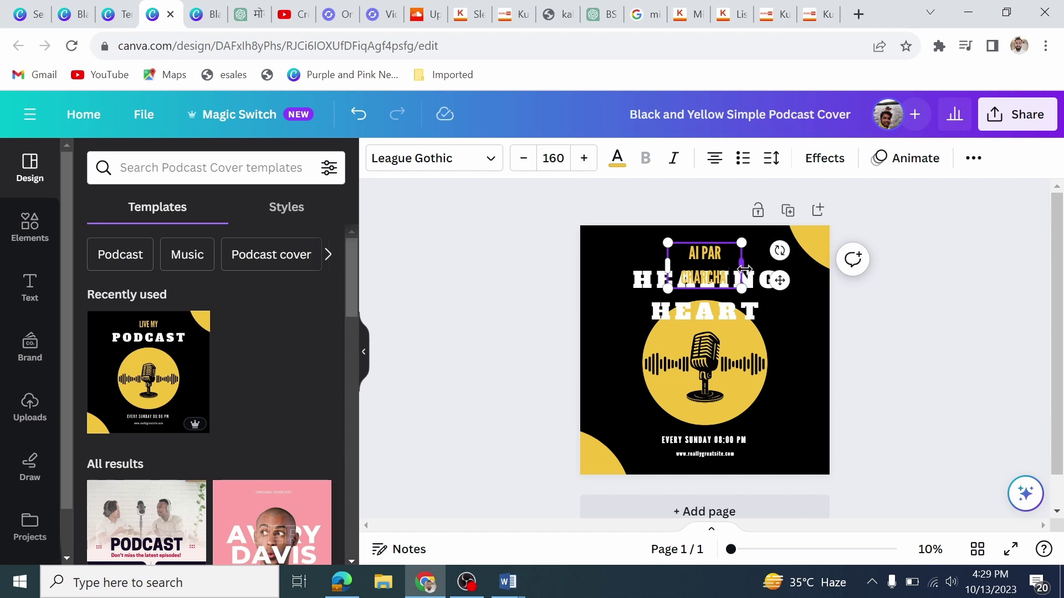
{"action": "mouse_move", "coordinate": [742, 266]}
{"action": "left_mouse_down"}
{"action": "mouse_move", "coordinate": [775, 264]}
{"action": "mouse_move", "coordinate": [741, 264]}
{"action": "left_mouse_up"}
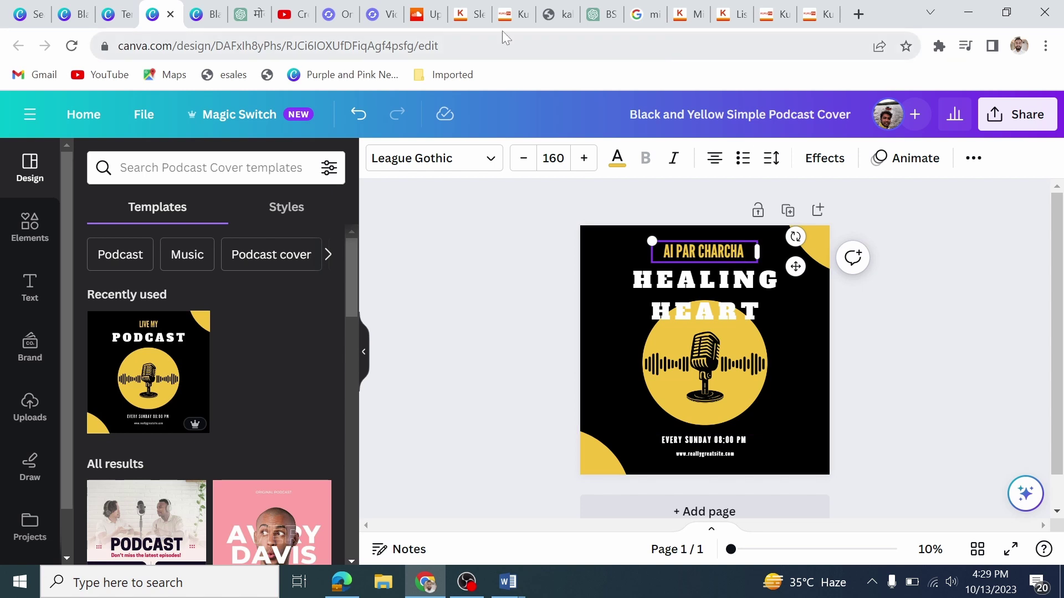
Switch to the Kuku FM home page and view its featured shows.
{"action": "left_click", "coordinate": [734, 22]}
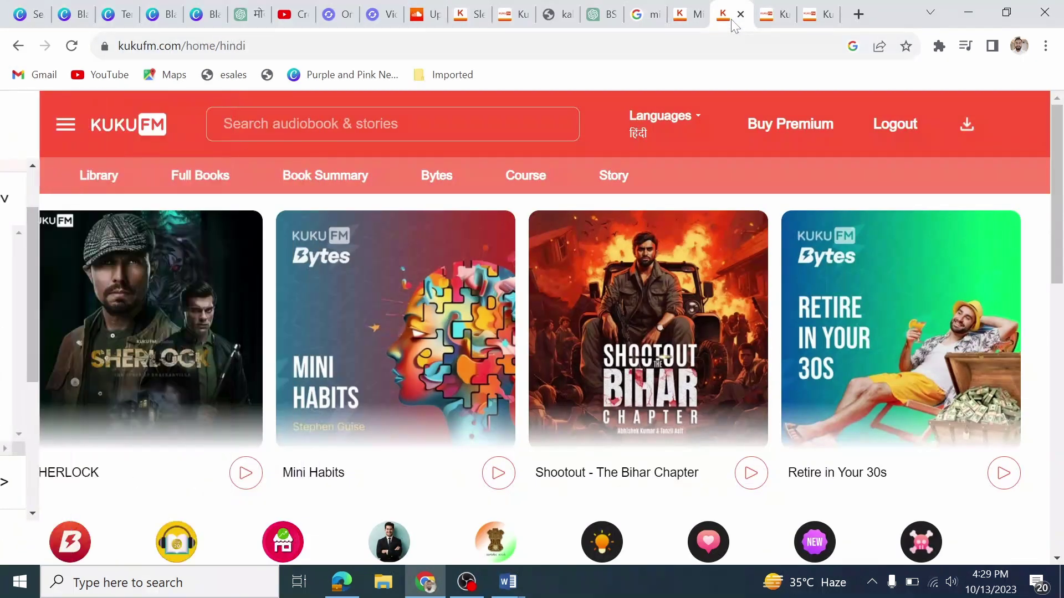
{"action": "left_click_drag", "start_coordinate": [1059, 146], "coordinate": [1062, 117]}
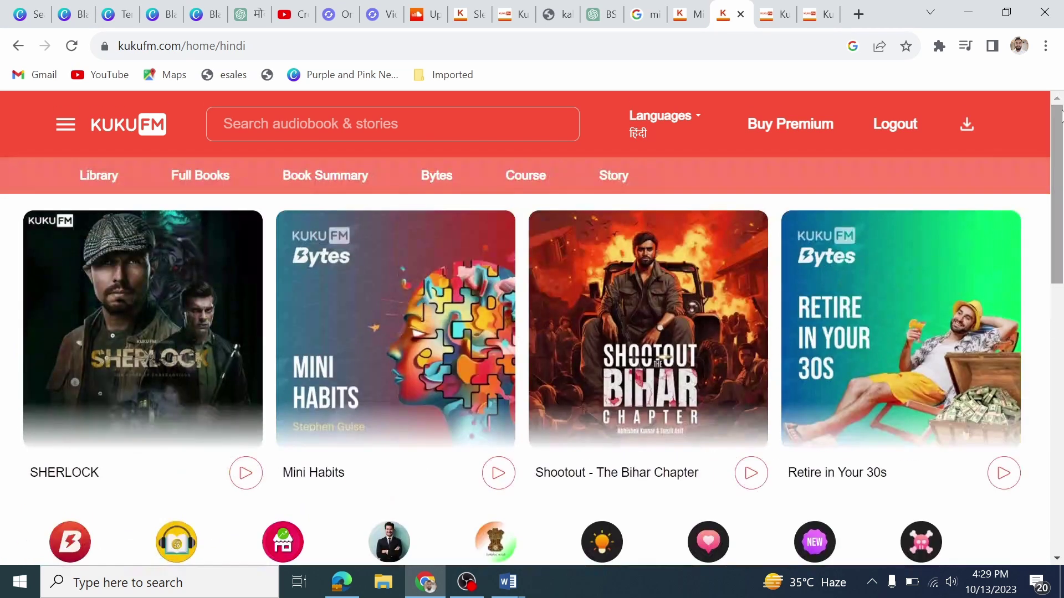